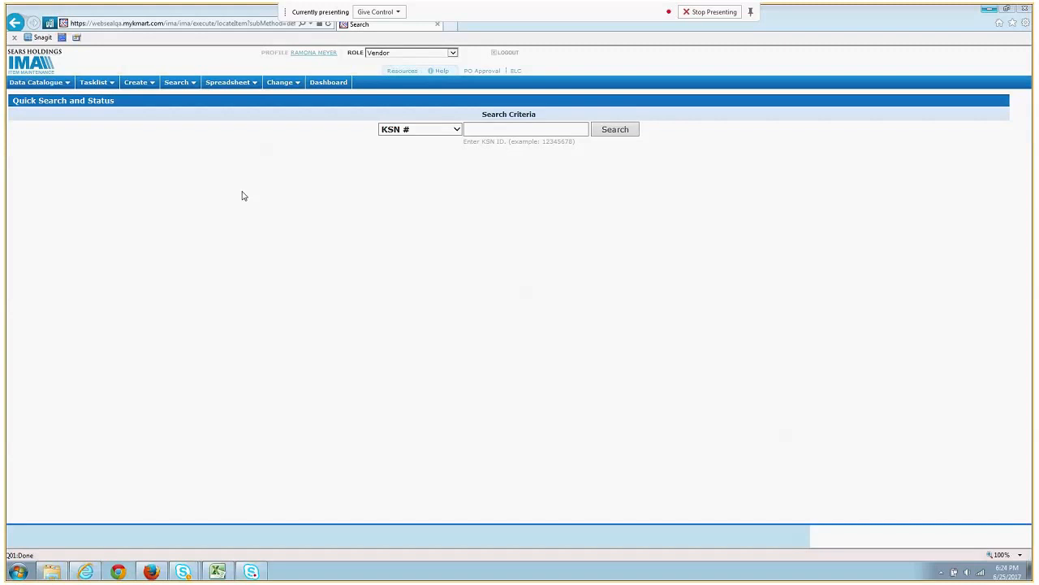
# - Start a new EACH package from the Create menu
pyautogui.click(140, 85)
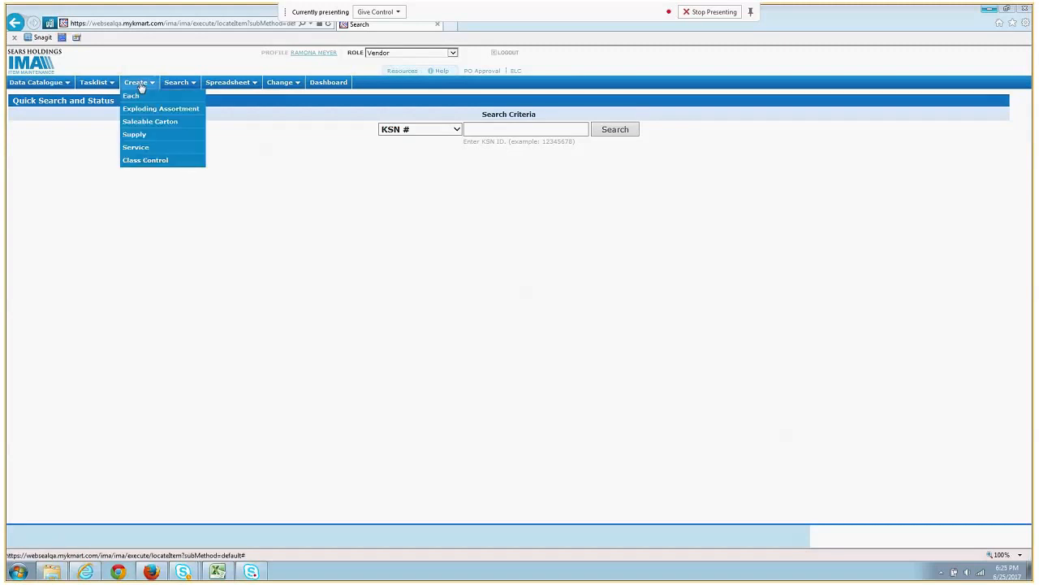
pyautogui.click(146, 94)
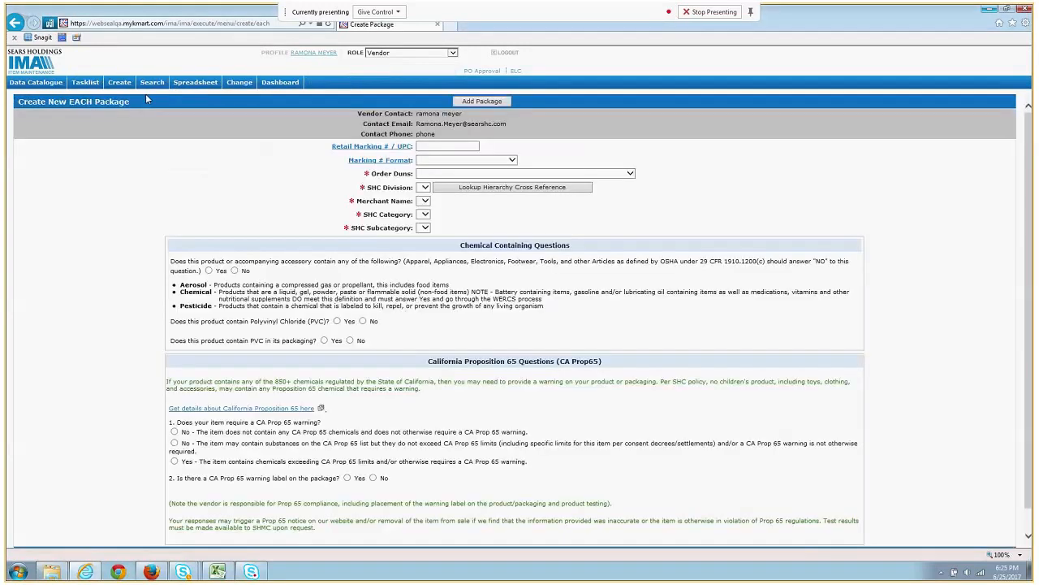
pyautogui.click(432, 146)
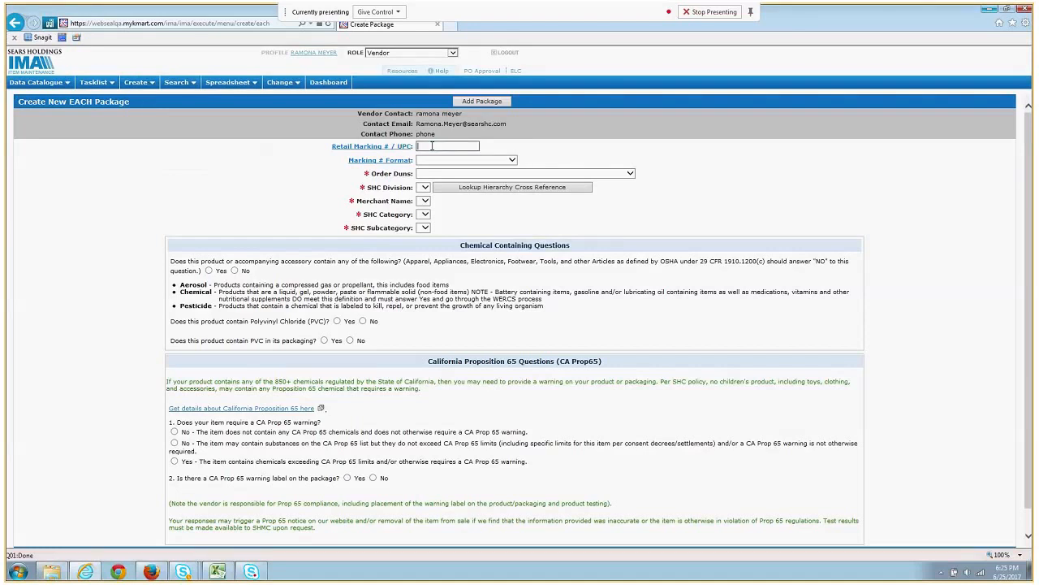
pyautogui.hotkey('ctrl', 'v')
pyautogui.click(445, 160)
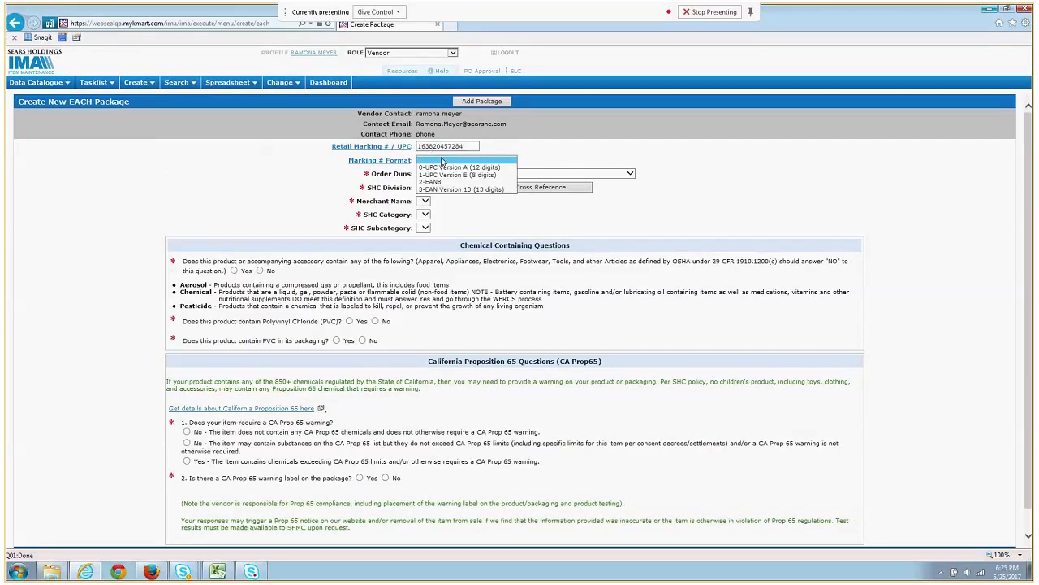
pyautogui.click(445, 168)
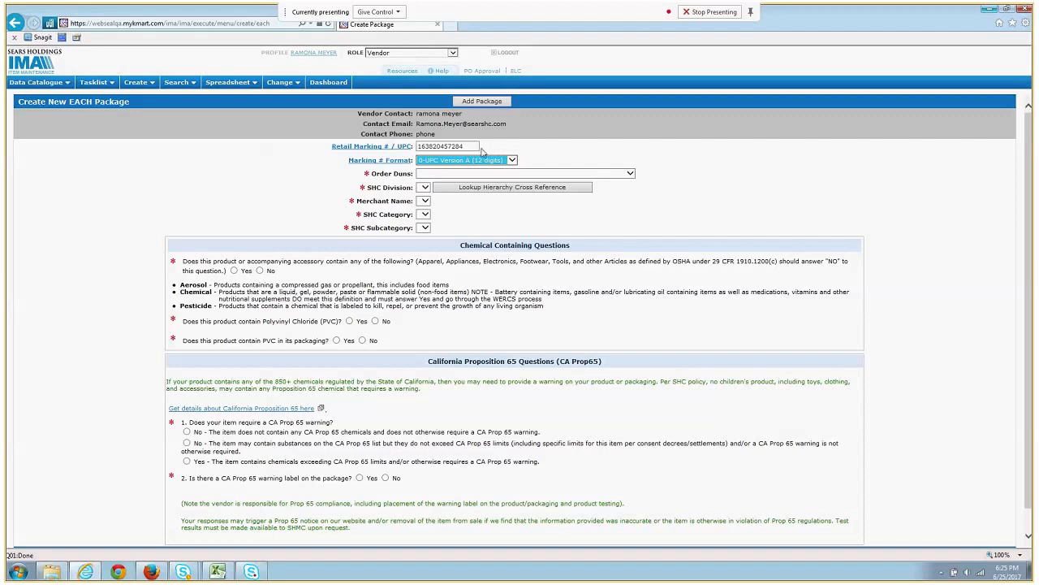
pyautogui.click(432, 174)
pyautogui.scroll(-2, 474, 259)
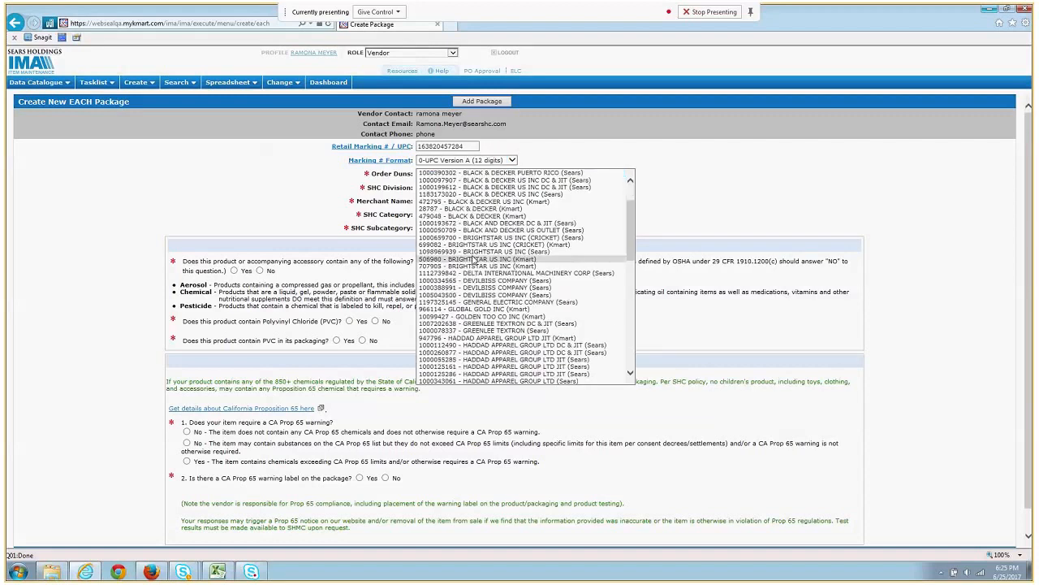
pyautogui.scroll(-1, 474, 259)
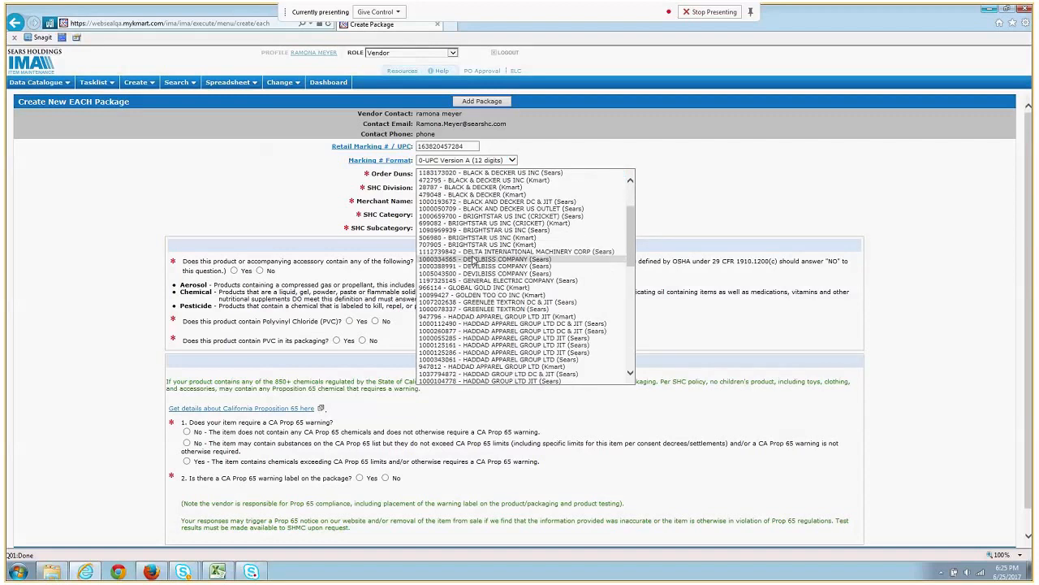
pyautogui.click(491, 321)
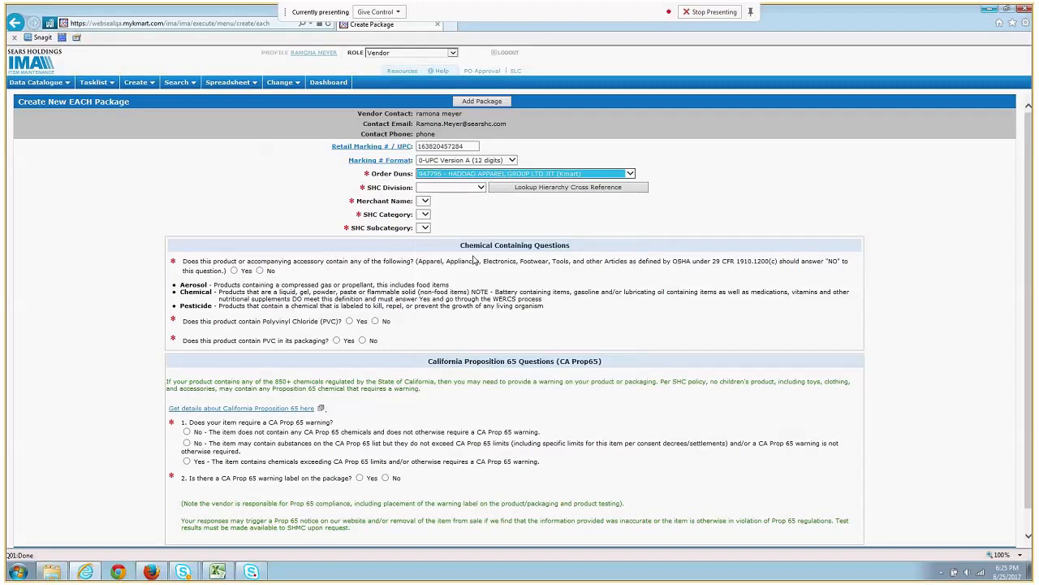
# - Set division 49 KIDS WORLD, the merchant, category 7 INTL KIDS WORLD and subcategory 3 INTL BOYS JEANS 4-7
pyautogui.click(454, 187)
pyautogui.click(457, 203)
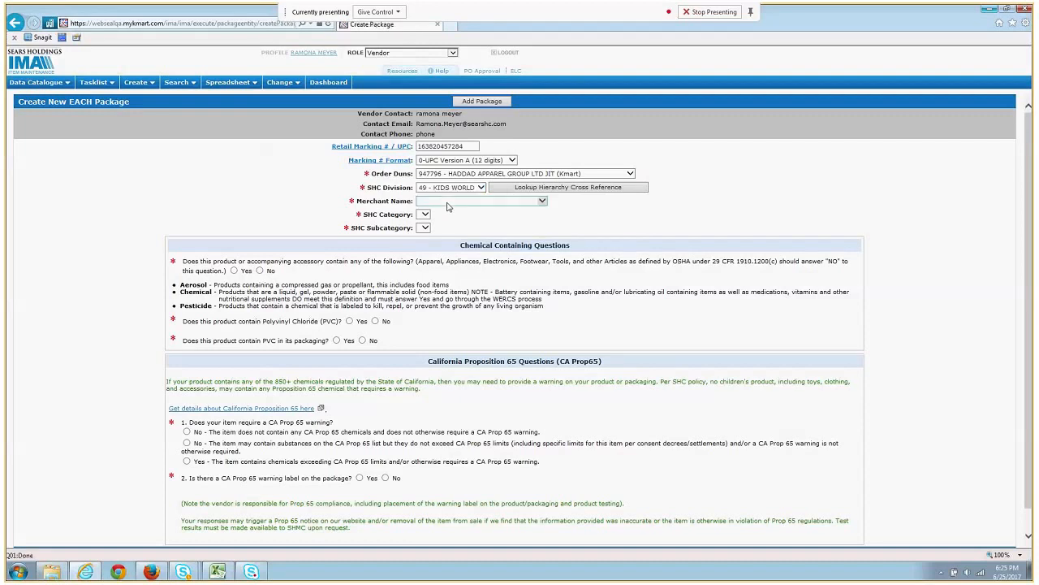
pyautogui.click(451, 202)
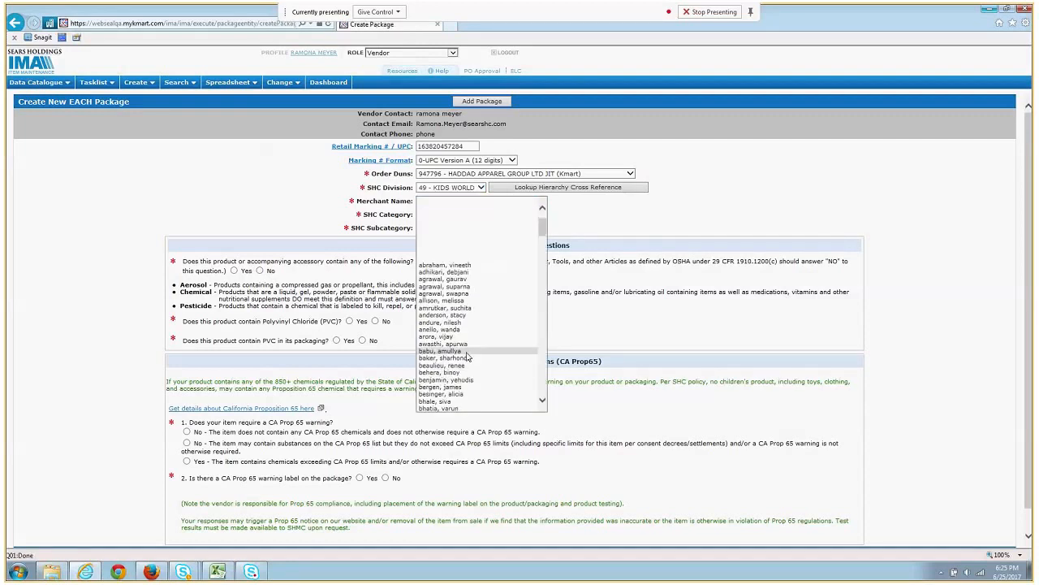
pyautogui.click(466, 387)
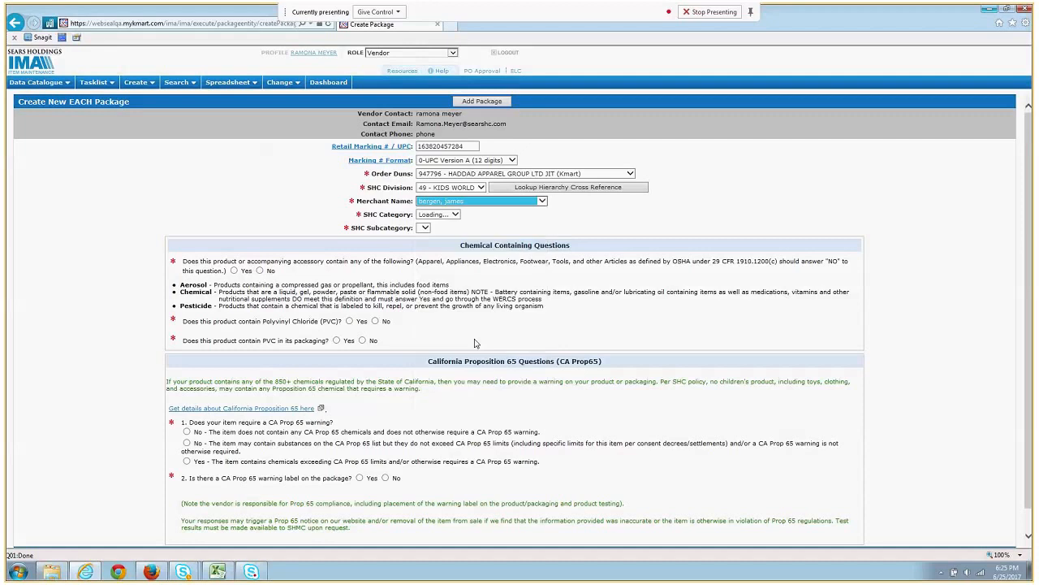
pyautogui.click(456, 215)
pyautogui.click(460, 249)
pyautogui.click(458, 228)
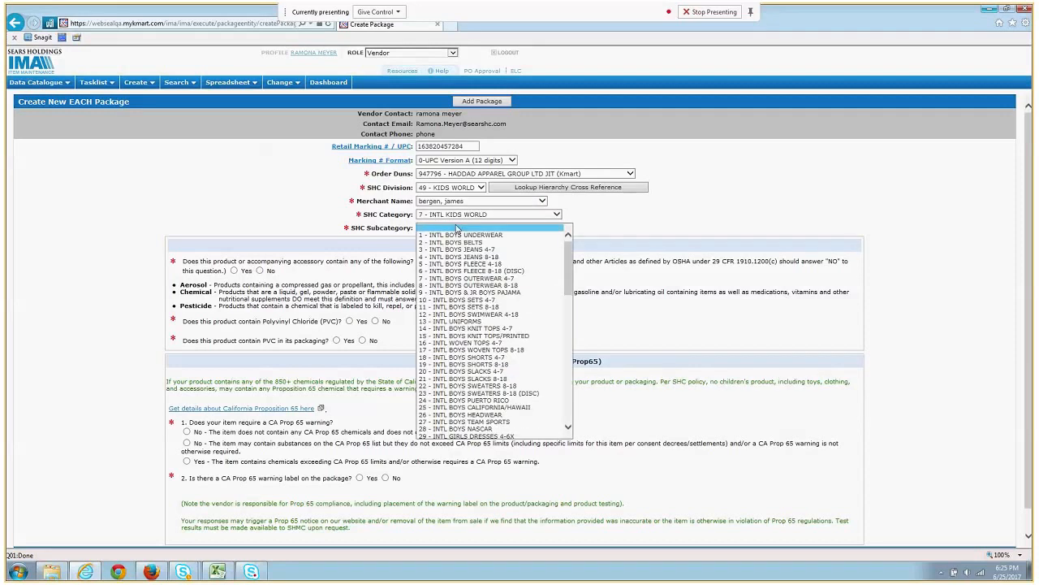
pyautogui.click(460, 249)
pyautogui.scroll(-1, 236, 213)
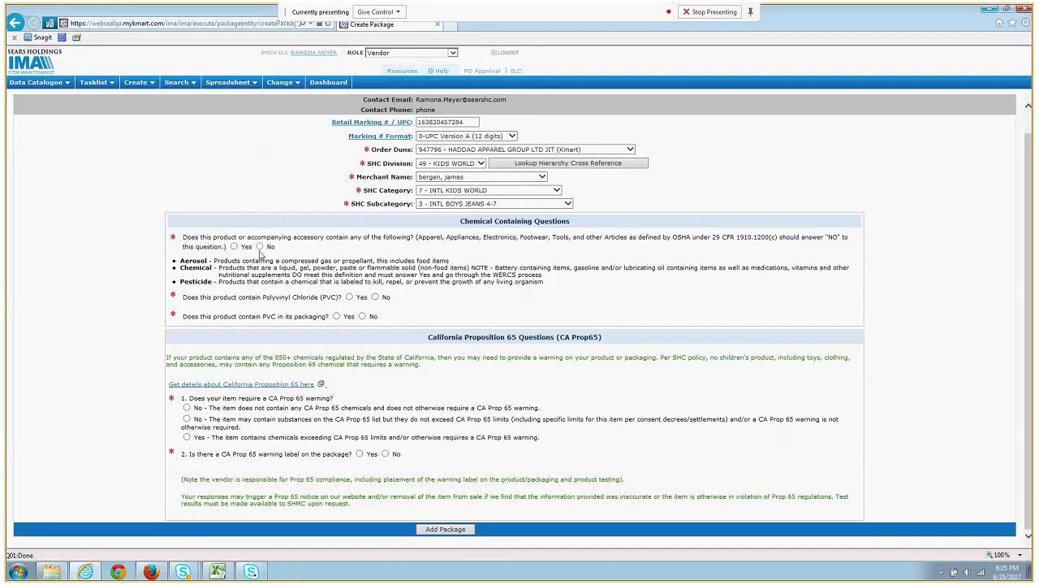
# - Answer No to the chemical, PVC and Prop 65 questions, then add the package as non-shippable
pyautogui.click(260, 246)
pyautogui.click(375, 297)
pyautogui.click(362, 315)
pyautogui.click(386, 454)
pyautogui.click(448, 533)
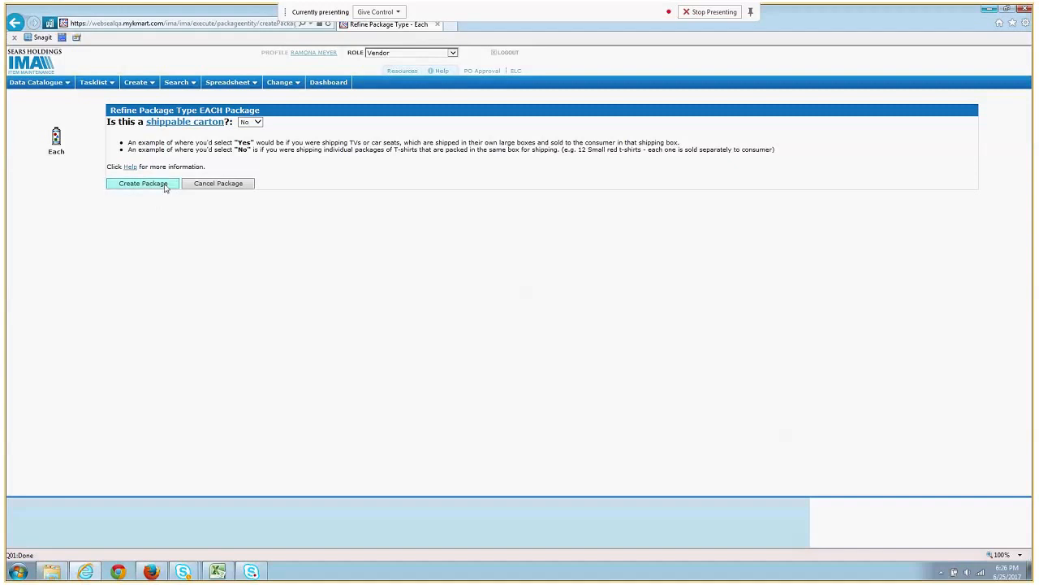
pyautogui.click(165, 186)
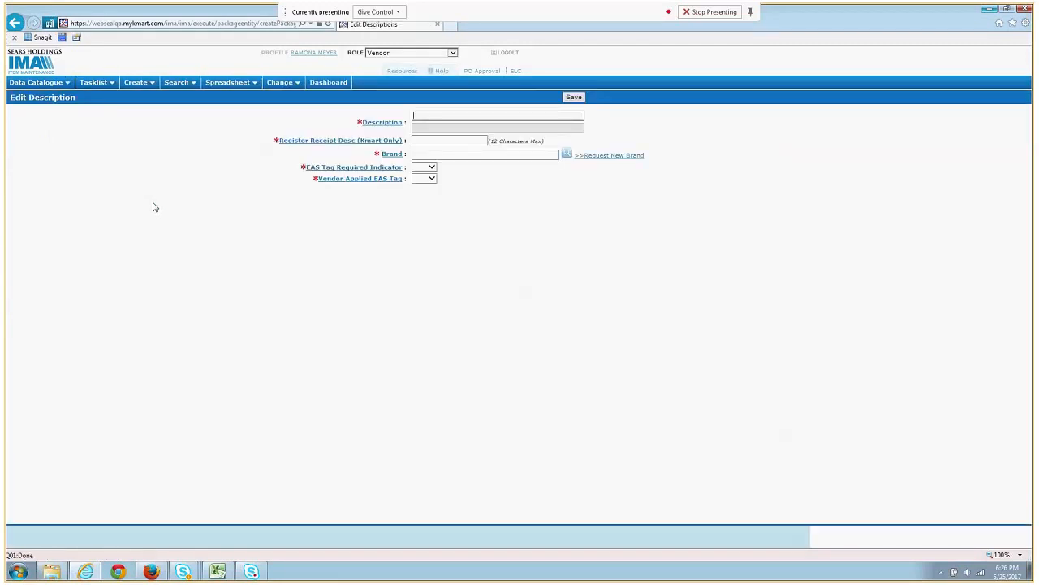
# - Enter description 'Blue Scoopneck', a shortened register receipt description, and brand COVINGTON (BR0210)
pyautogui.write('Bl')
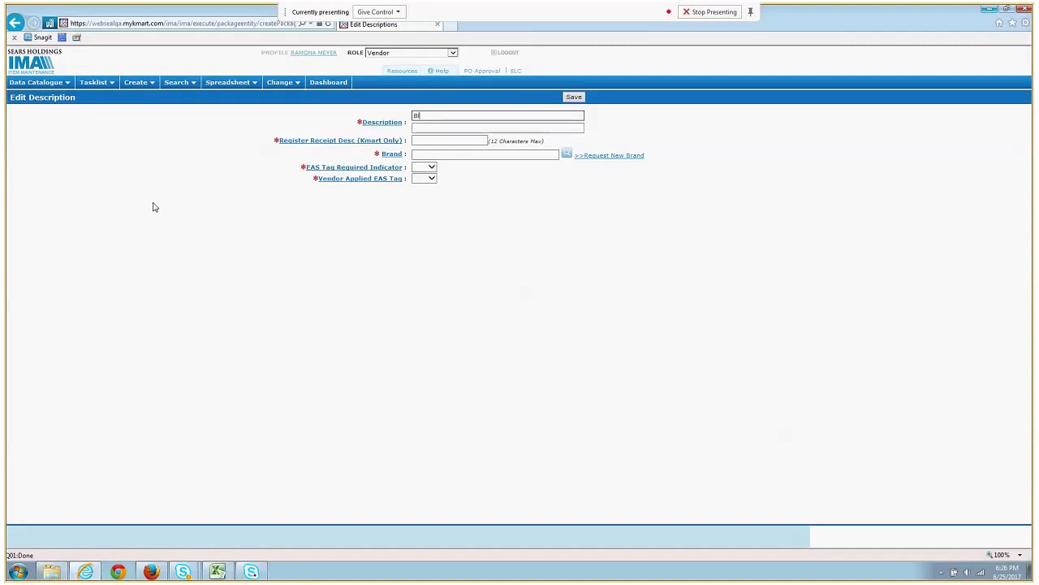
pyautogui.write('ue Scoopneck')
pyautogui.click(472, 139)
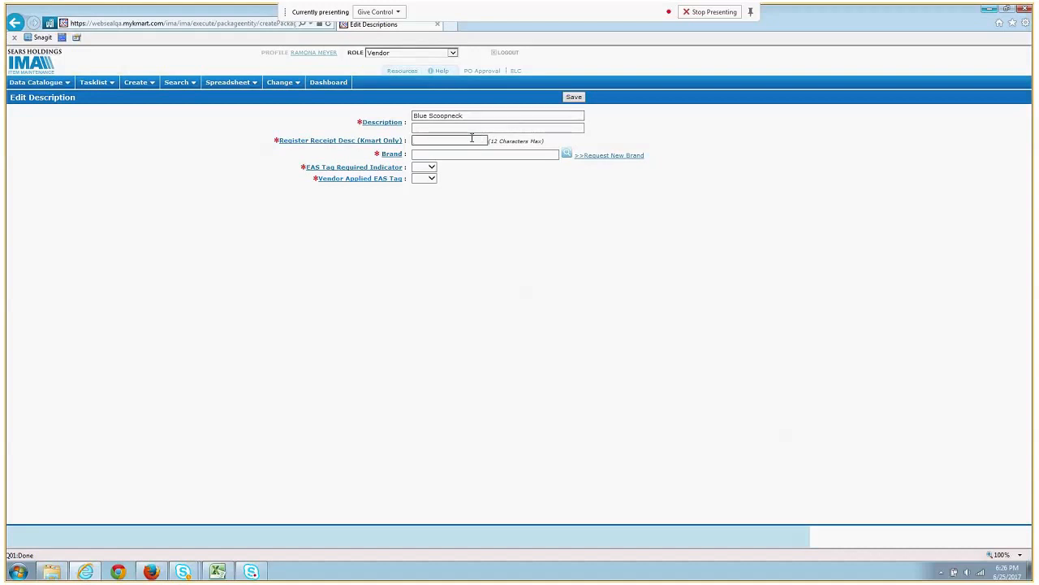
pyautogui.write('Blue Scoopne')
pyautogui.click(429, 153)
pyautogui.write('convin')
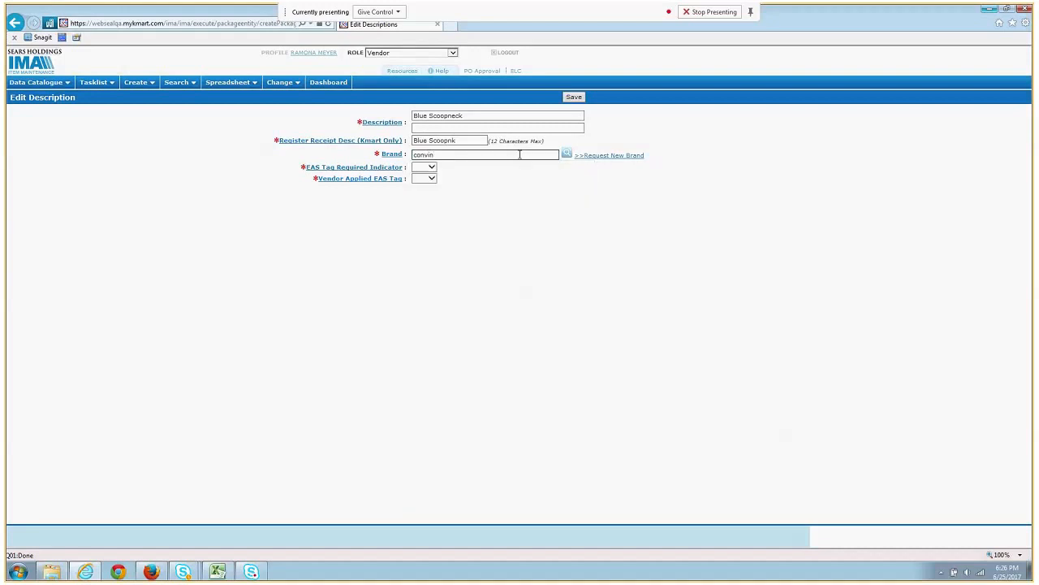
pyautogui.press('BackSpace')
pyautogui.press('BackSpace')
pyautogui.press('BackSpace')
pyautogui.press('BackSpace')
pyautogui.press('BackSpace')
pyautogui.write('ocin')
pyautogui.write('ng')
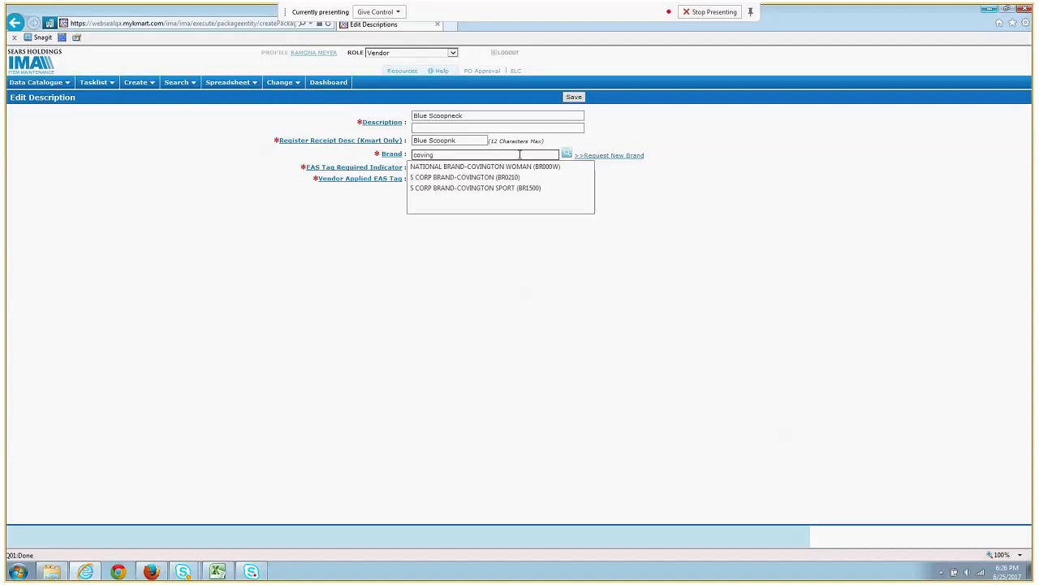
pyautogui.click(521, 175)
# - Set EAS tag required and vendor applied EAS tag to No, then save
pyautogui.click(429, 166)
pyautogui.click(423, 185)
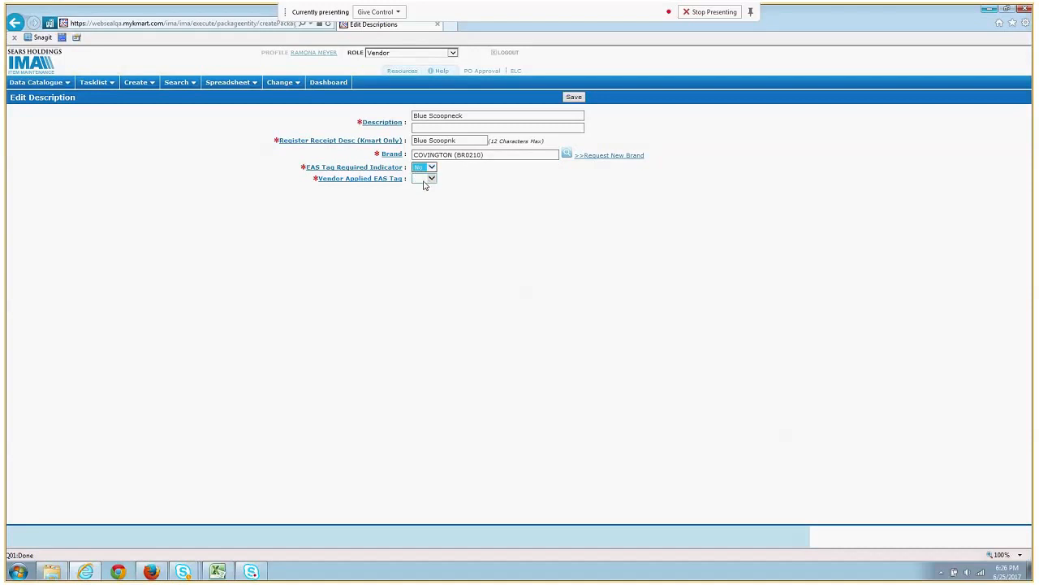
pyautogui.click(424, 179)
pyautogui.click(427, 194)
pyautogui.click(574, 97)
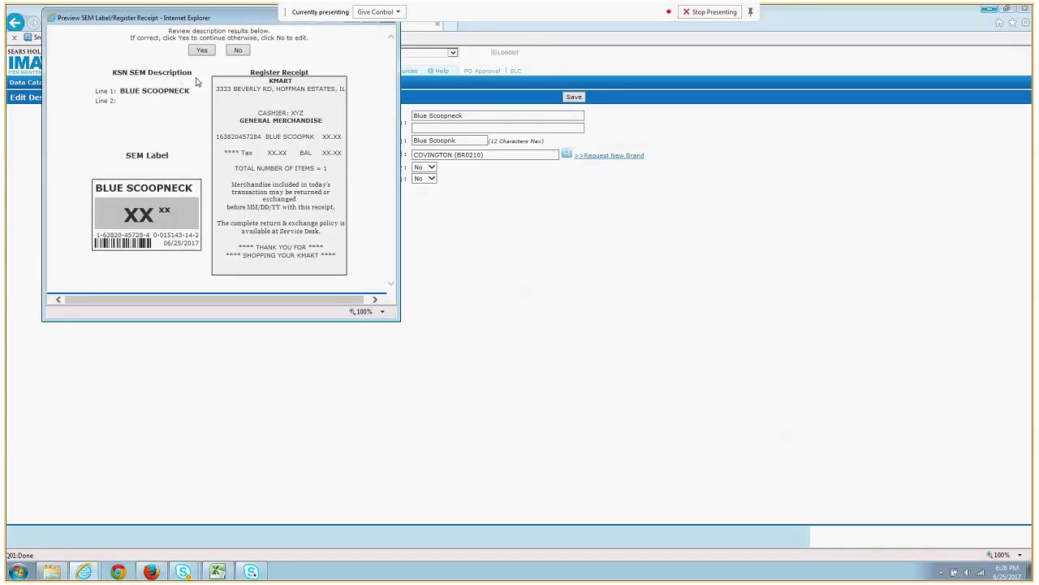
# - Accept the SEM label and register receipt preview to create item 01514314-2
pyautogui.click(203, 50)
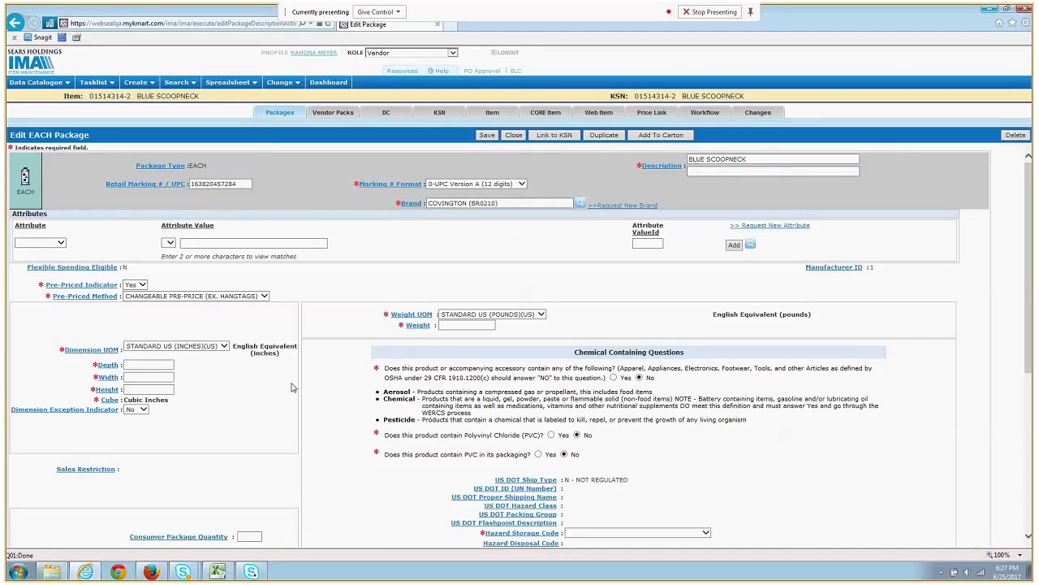
# - Enter package dimensions 4 × 4 × 2 inches and a weight of 1 pound
pyautogui.scroll(-2, 275, 401)
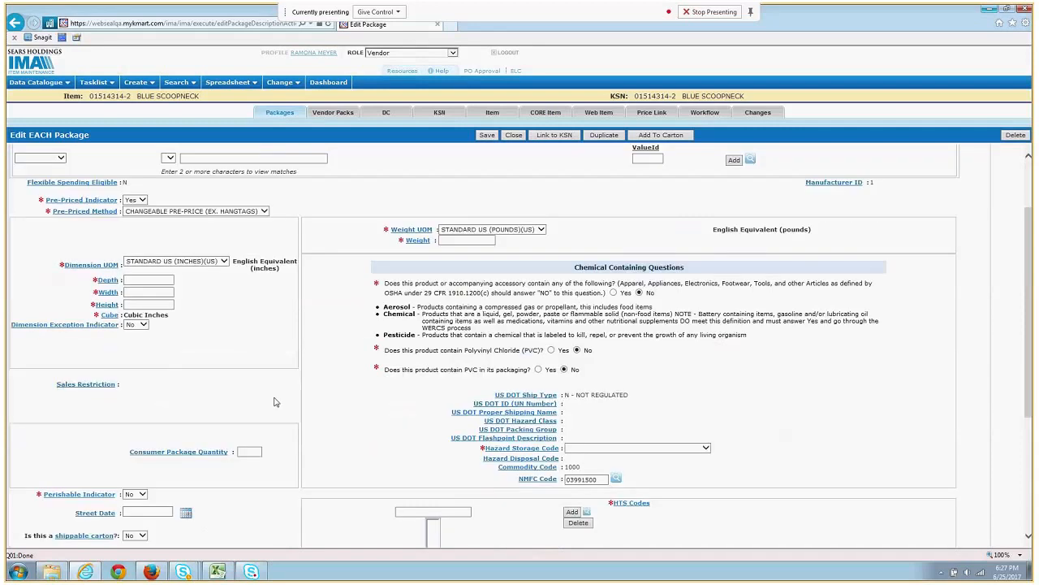
pyautogui.scroll(-2, 274, 401)
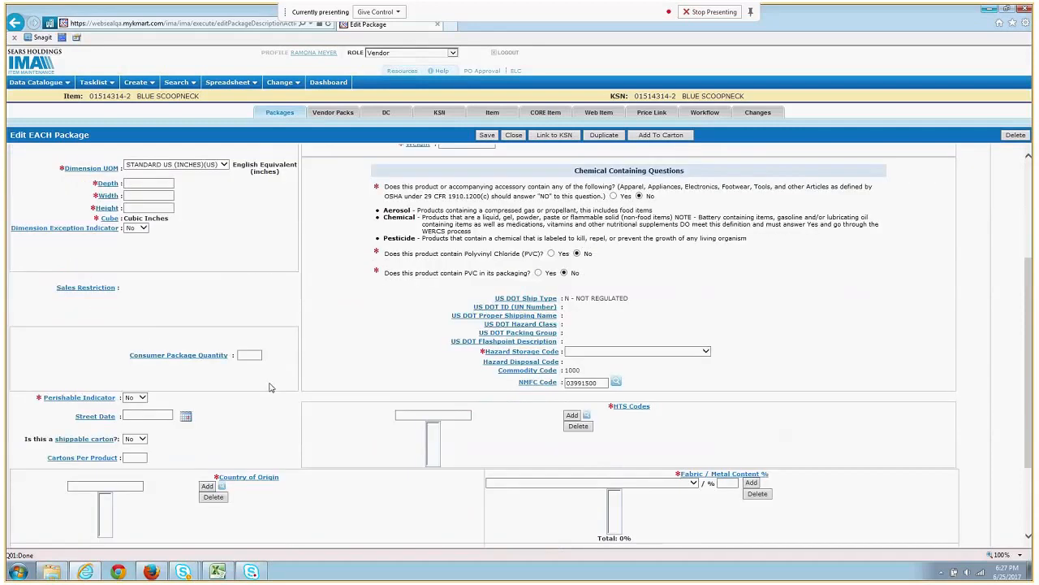
pyautogui.click(143, 182)
pyautogui.write('4')
pyautogui.click(146, 195)
pyautogui.write('4')
pyautogui.click(142, 208)
pyautogui.write('2')
pyautogui.press('Tab')
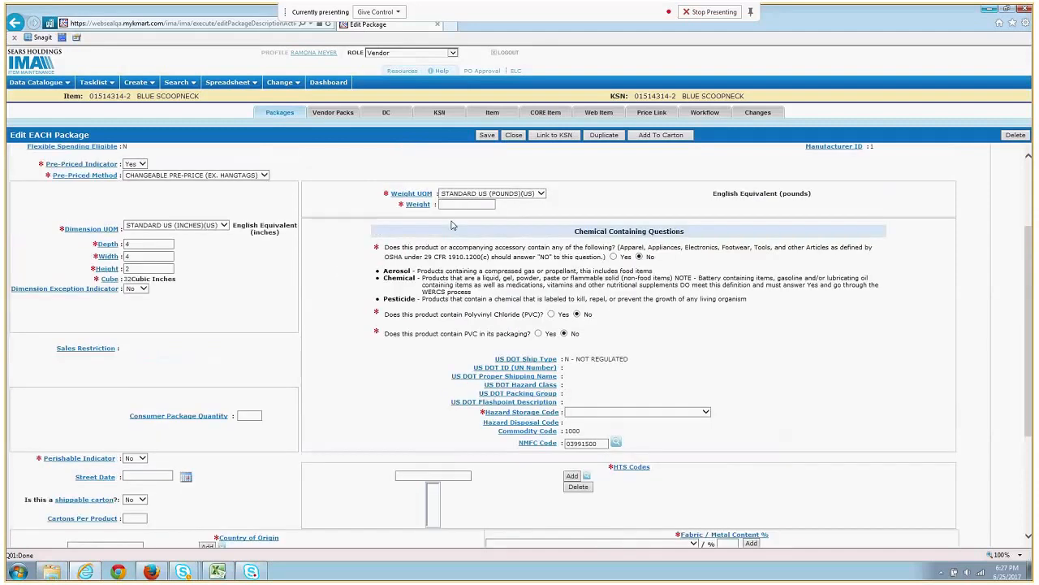
pyautogui.write('1')
# - Set the Hazard Storage Code to 0-Not Hazardous/No Storage Risk
pyautogui.click(616, 412)
pyautogui.click(617, 419)
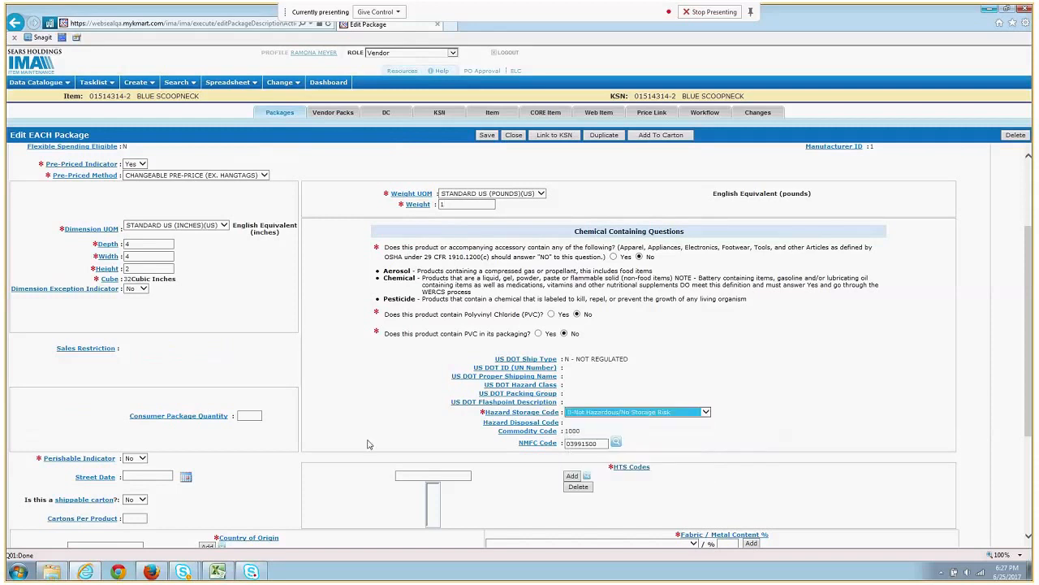
pyautogui.scroll(-2, 369, 424)
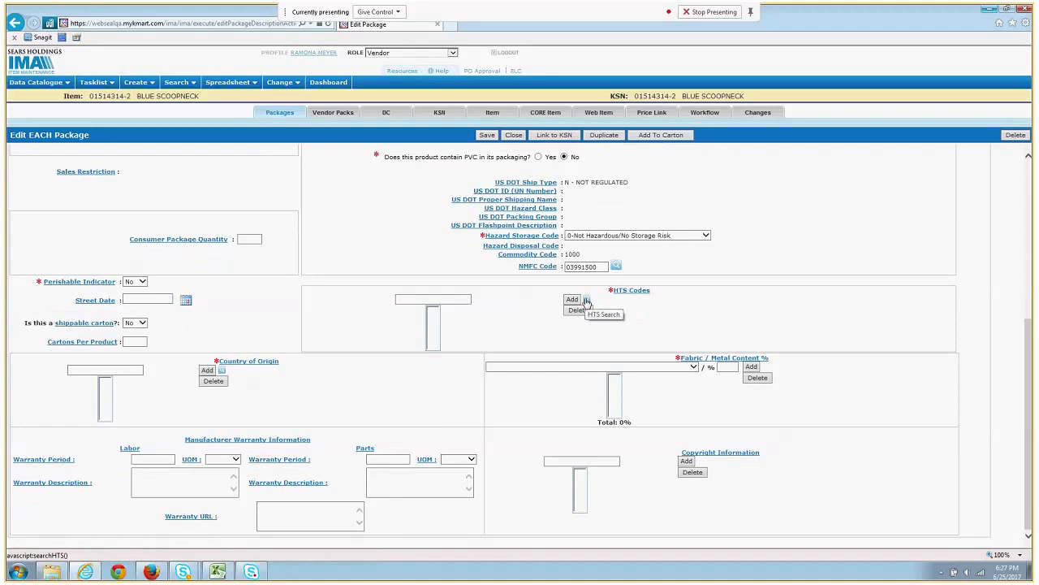
pyautogui.click(587, 300)
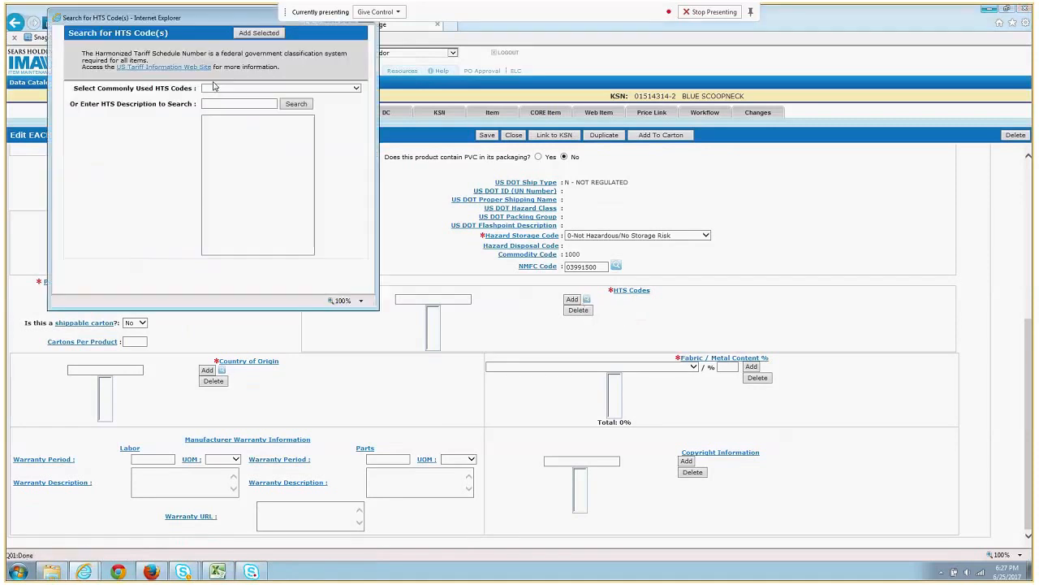
pyautogui.click(208, 102)
pyautogui.write('shirt')
pyautogui.press('Return')
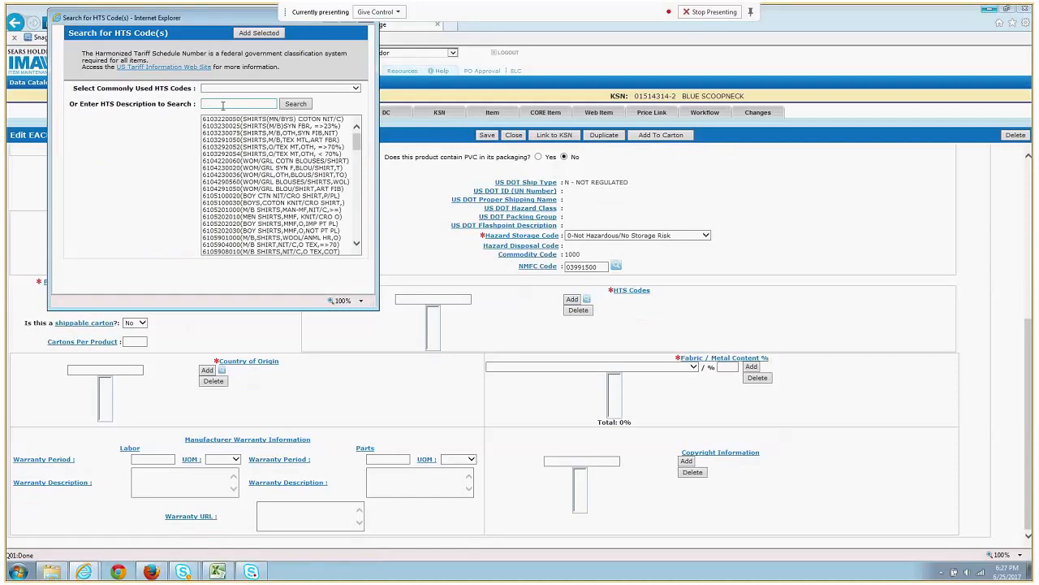
pyautogui.click(272, 118)
pyautogui.click(275, 33)
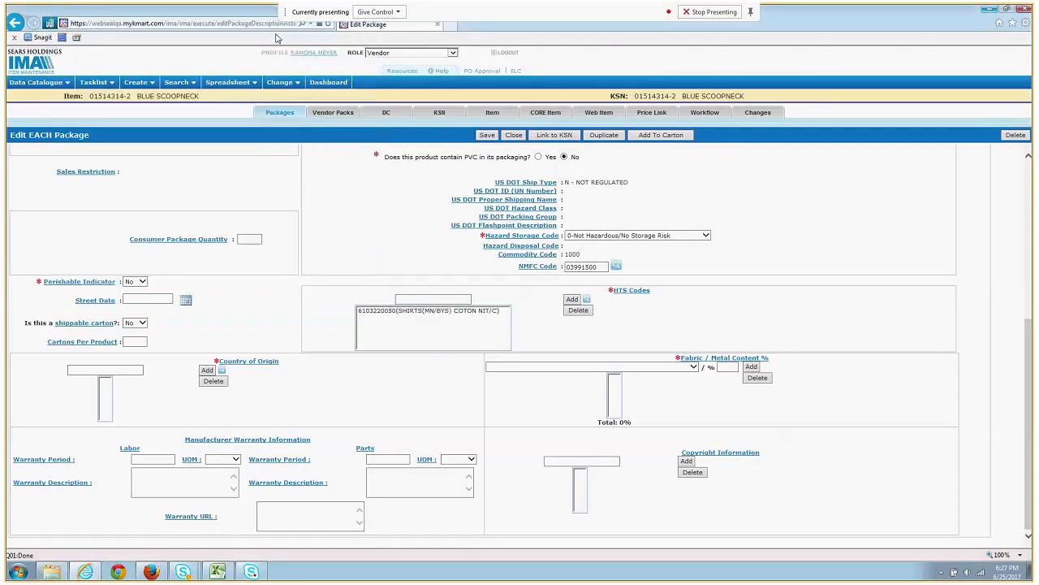
# - Add CN as the country of origin
pyautogui.click(130, 371)
pyautogui.write('cn')
pyautogui.click(213, 373)
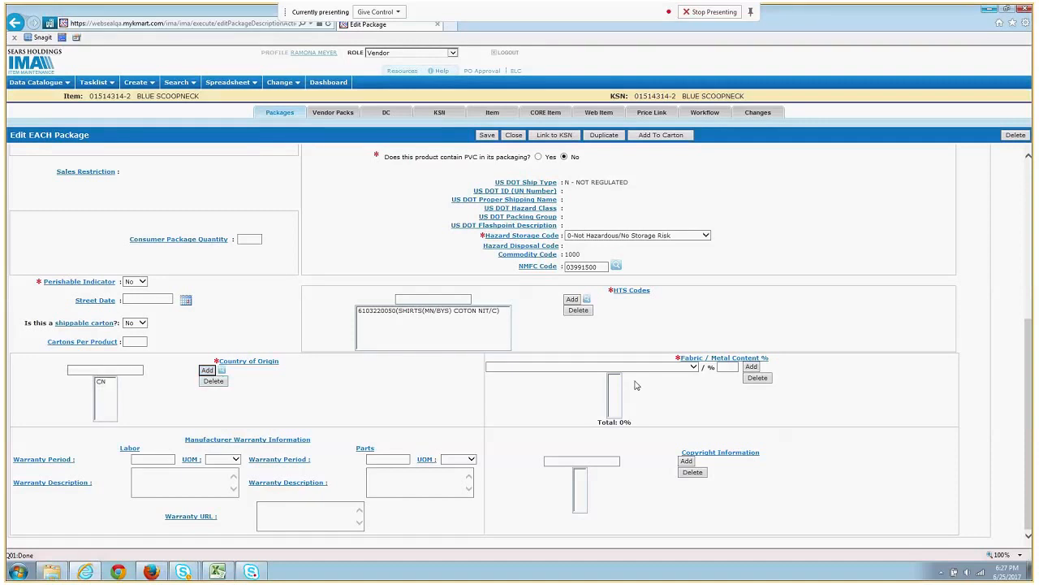
# - Add fabric content of 100% 200-COTTON
pyautogui.click(693, 367)
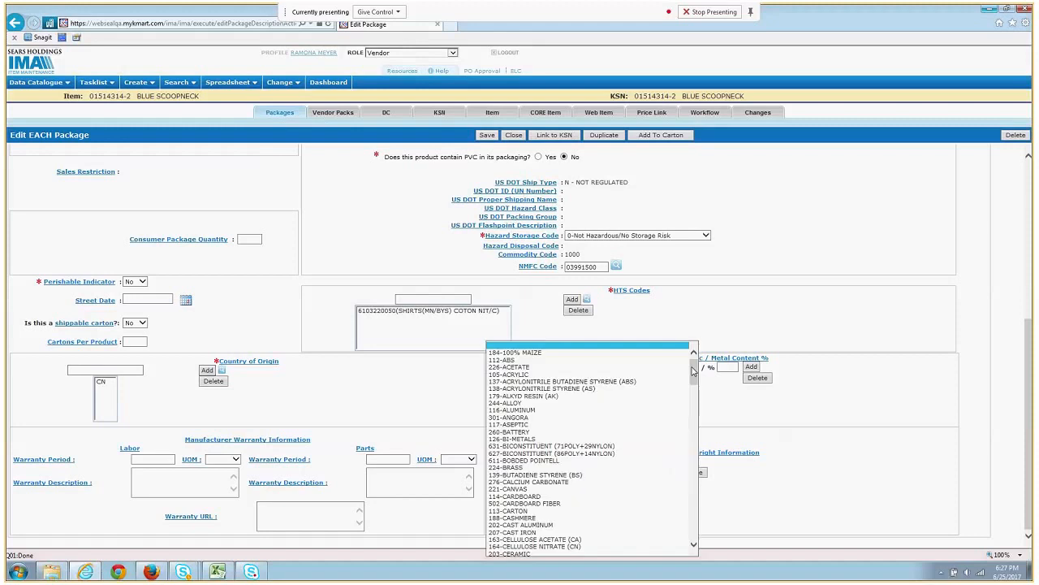
pyautogui.scroll(-4, 540, 479)
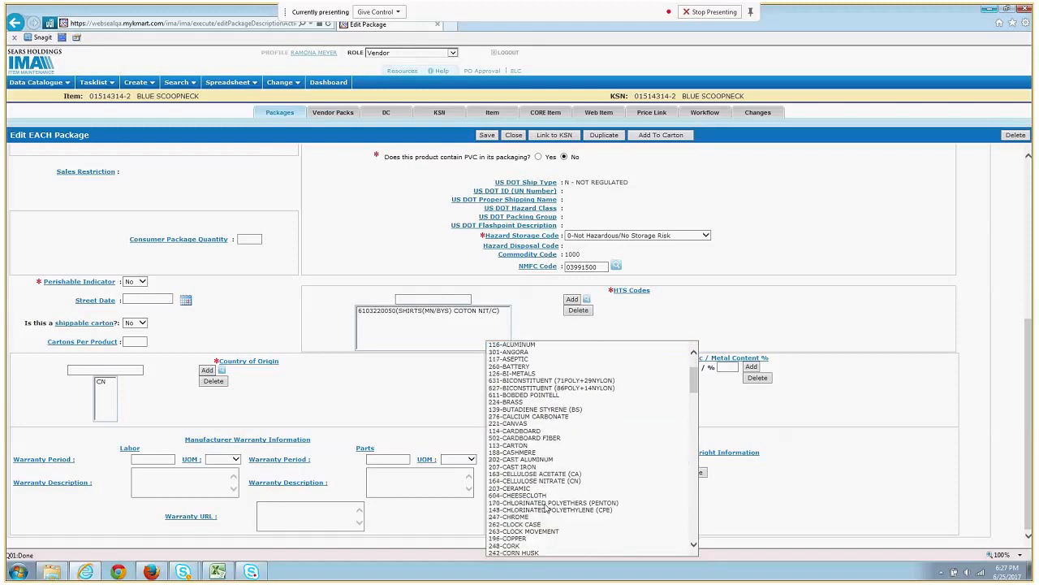
pyautogui.scroll(-1, 544, 511)
pyautogui.click(539, 524)
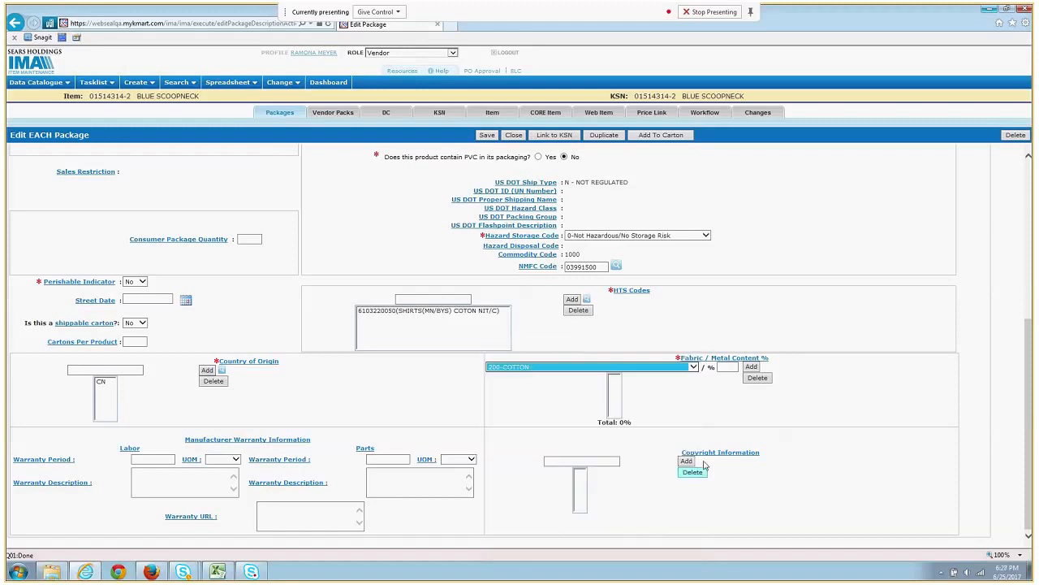
pyautogui.click(729, 368)
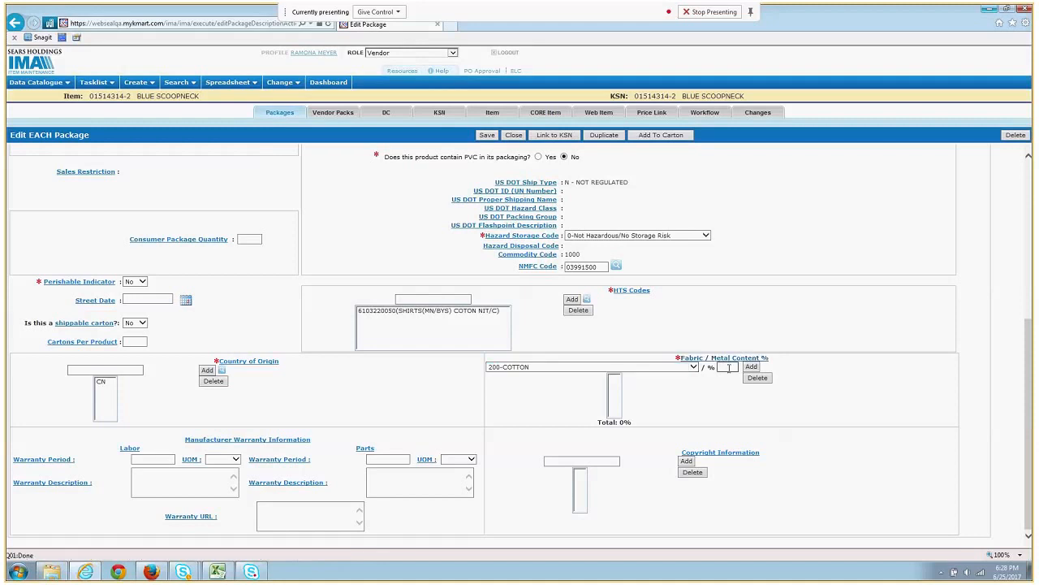
pyautogui.write('00')
pyautogui.click(752, 367)
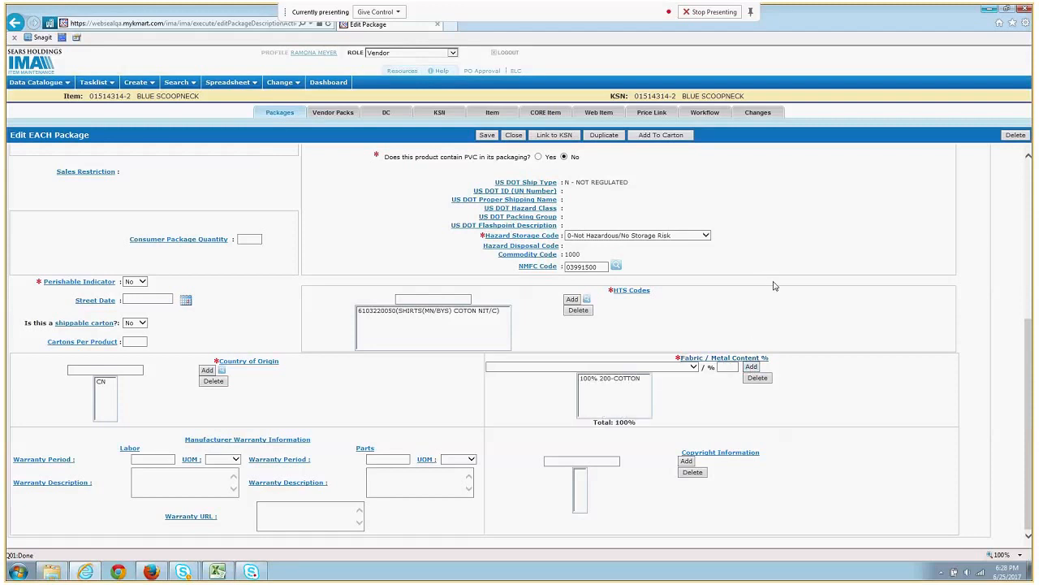
pyautogui.scroll(5, 773, 290)
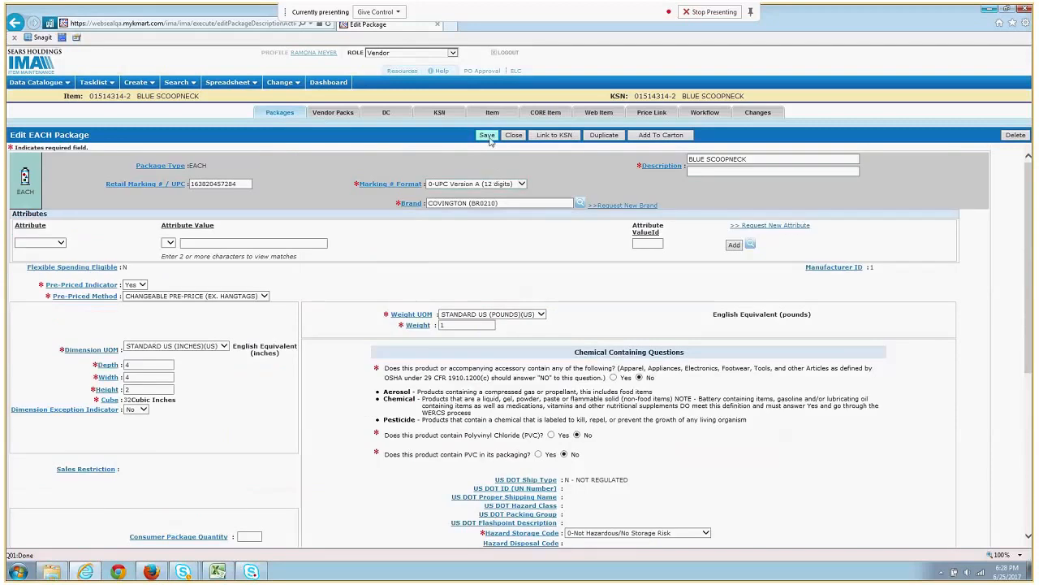
# - Save the Blue Scoopneck EACH package and duplicate it
pyautogui.click(488, 136)
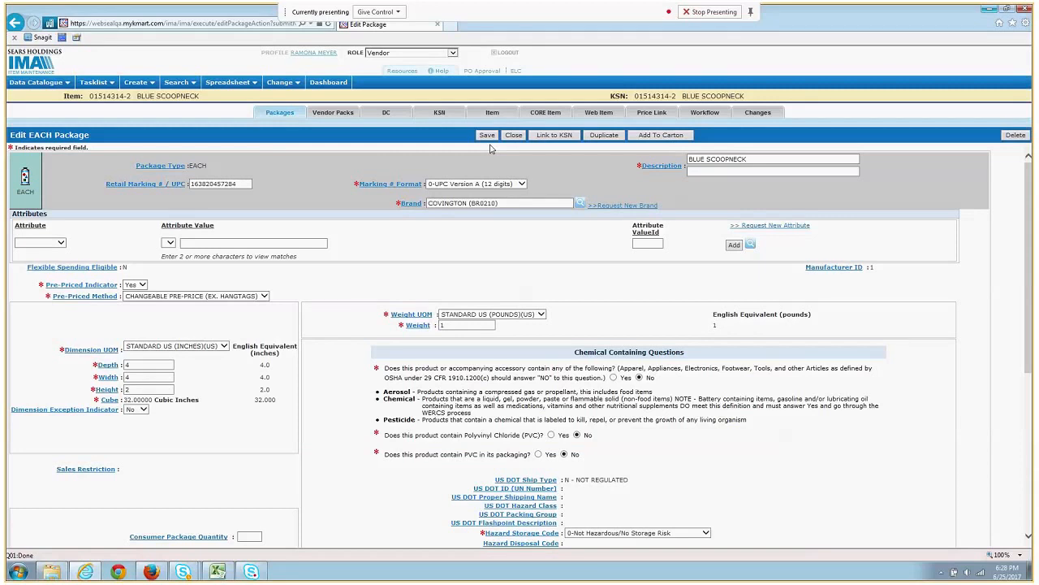
pyautogui.click(604, 135)
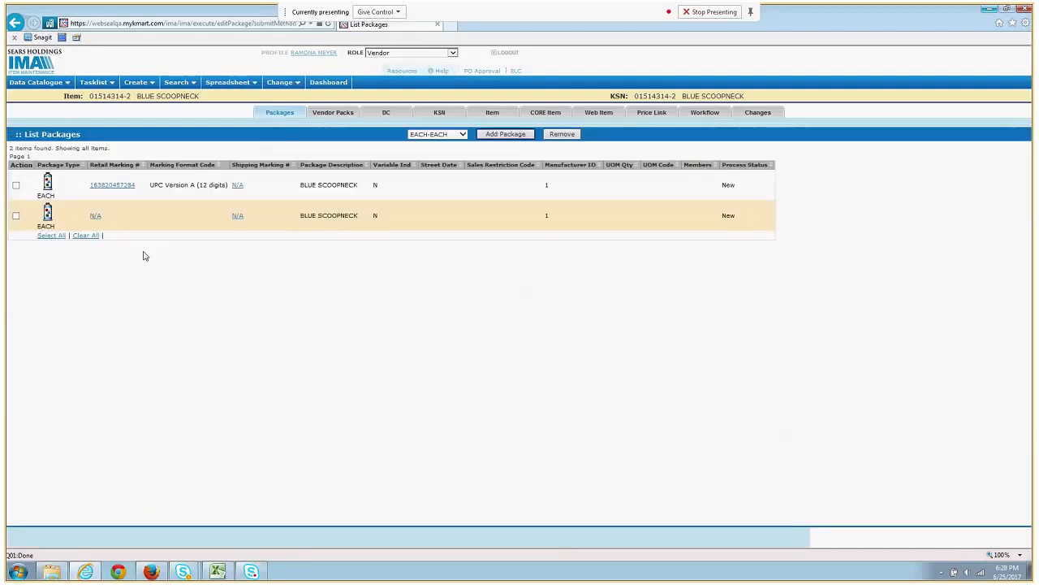
pyautogui.click(95, 217)
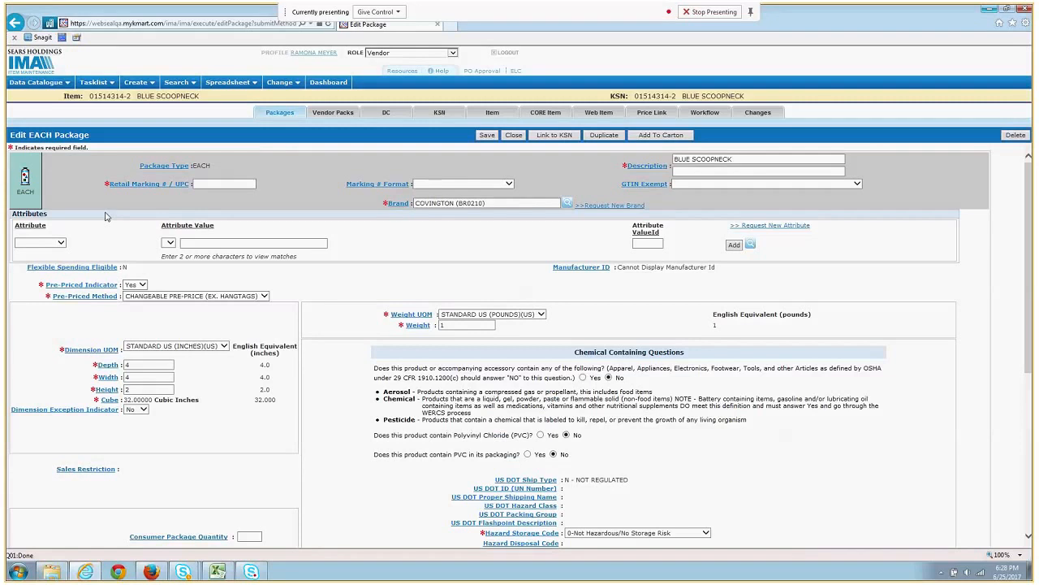
pyautogui.click(208, 184)
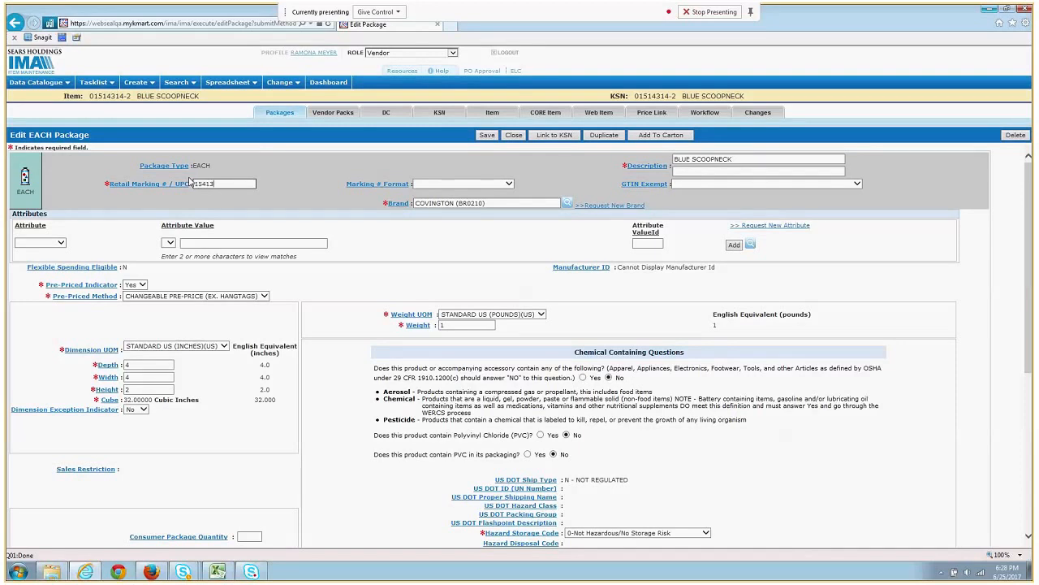
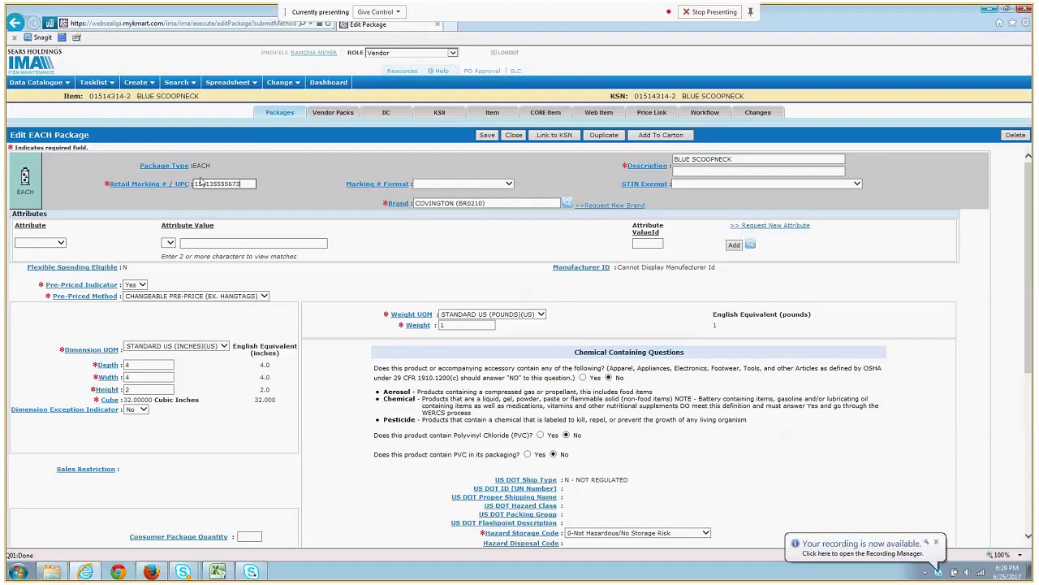
pyautogui.click(500, 184)
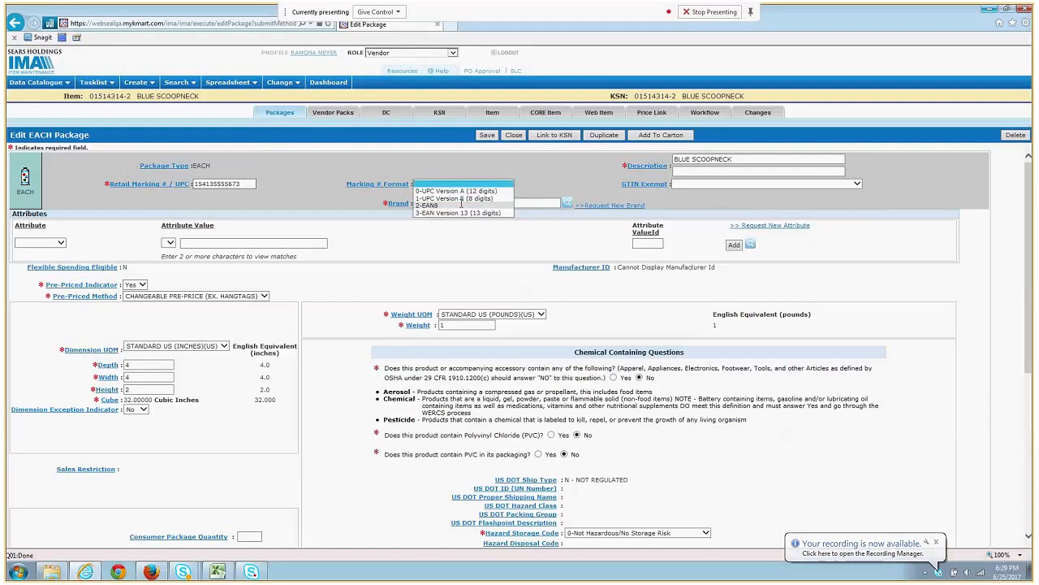
pyautogui.click(477, 191)
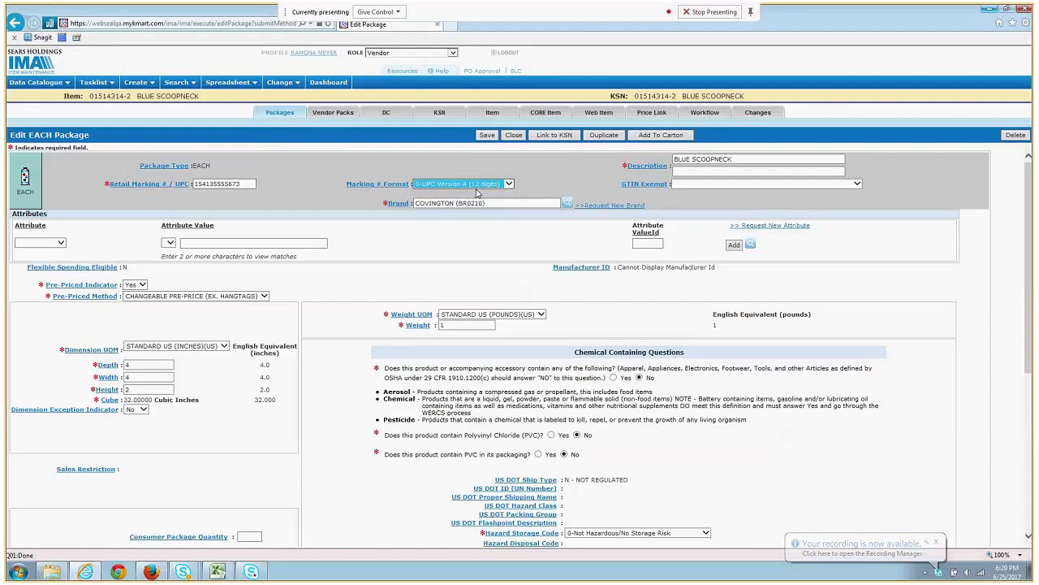
pyautogui.scroll(-4, 422, 238)
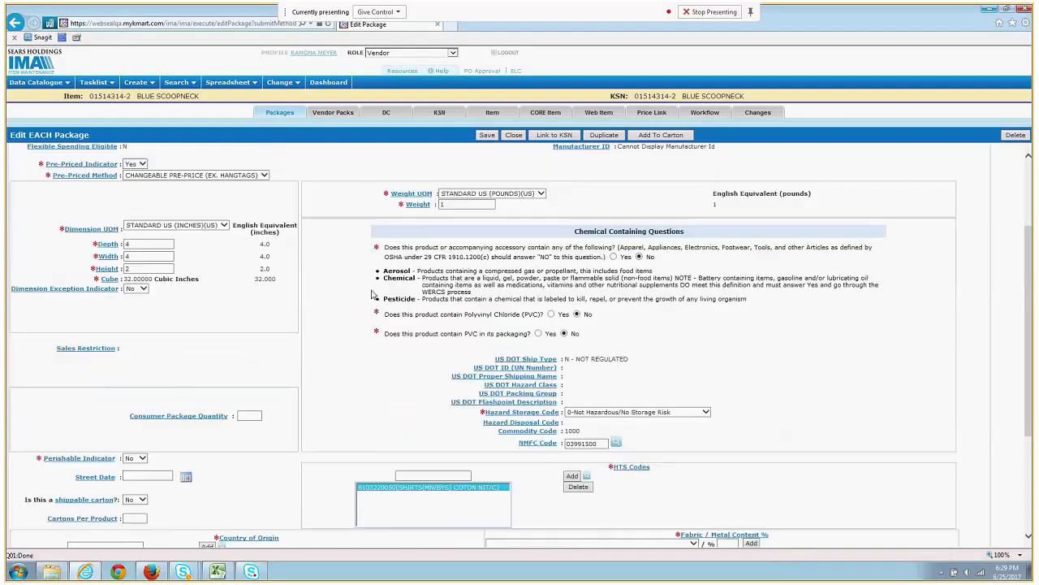
pyautogui.scroll(3, 371, 294)
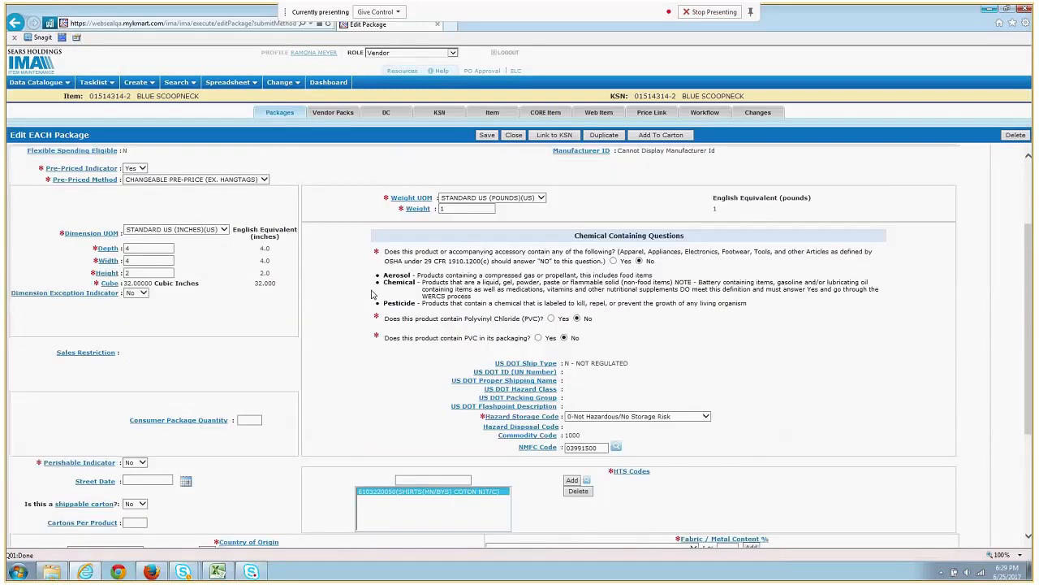
pyautogui.scroll(2, 372, 294)
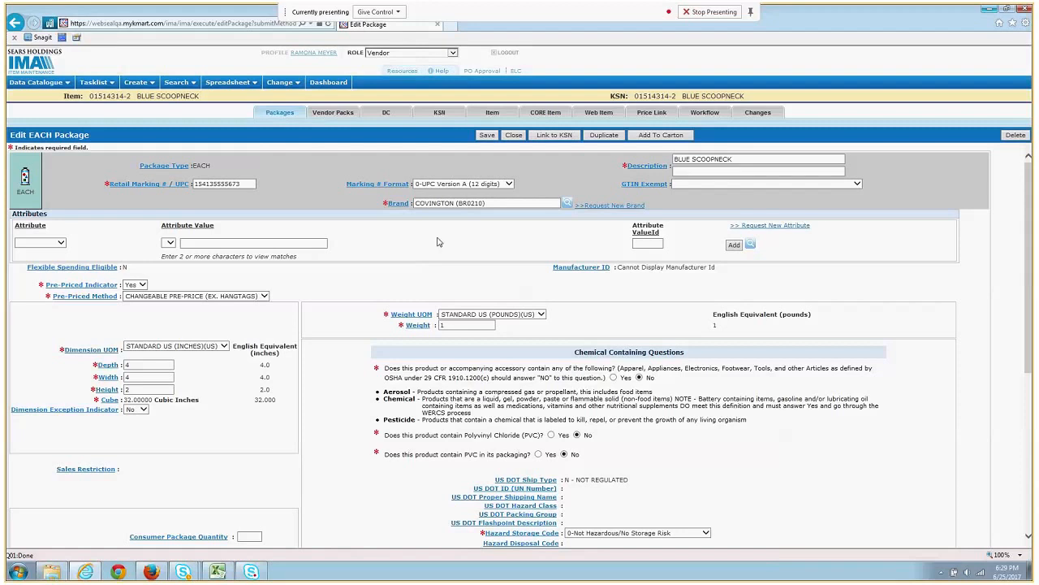
pyautogui.click(485, 135)
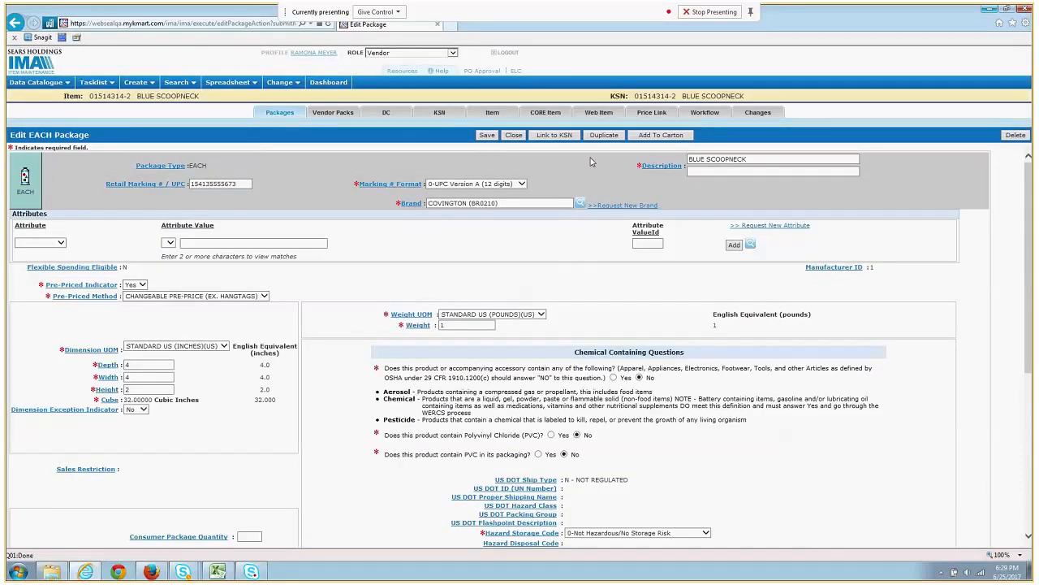
pyautogui.click(613, 138)
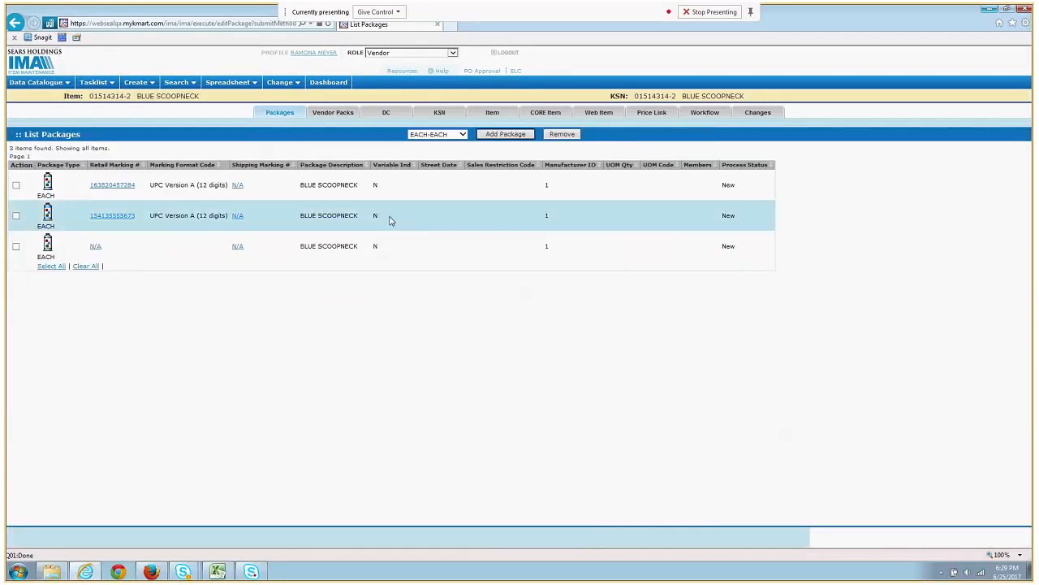
pyautogui.click(95, 247)
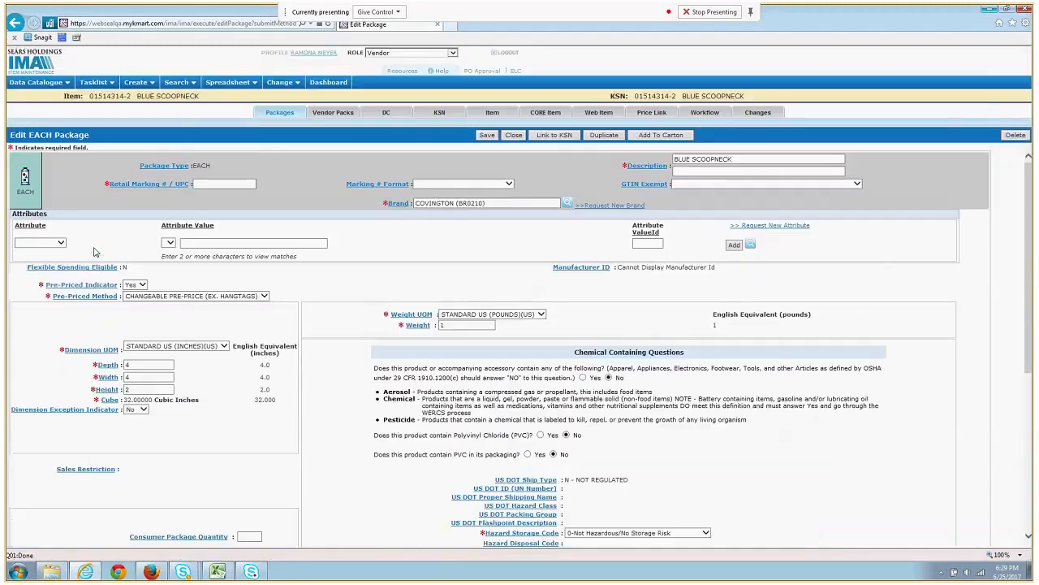
pyautogui.click(210, 185)
pyautogui.write('1090001618068')
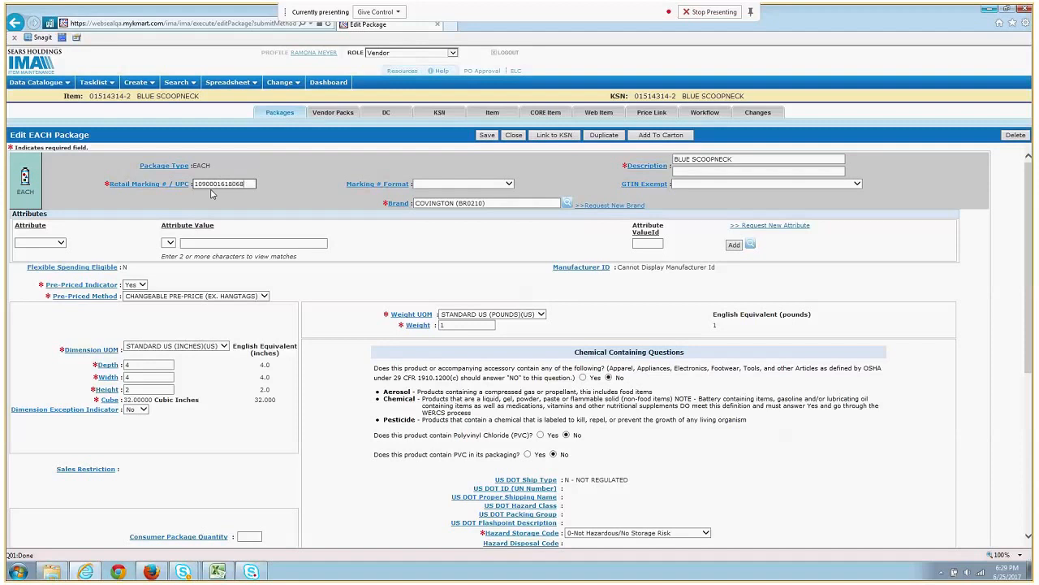
pyautogui.click(487, 183)
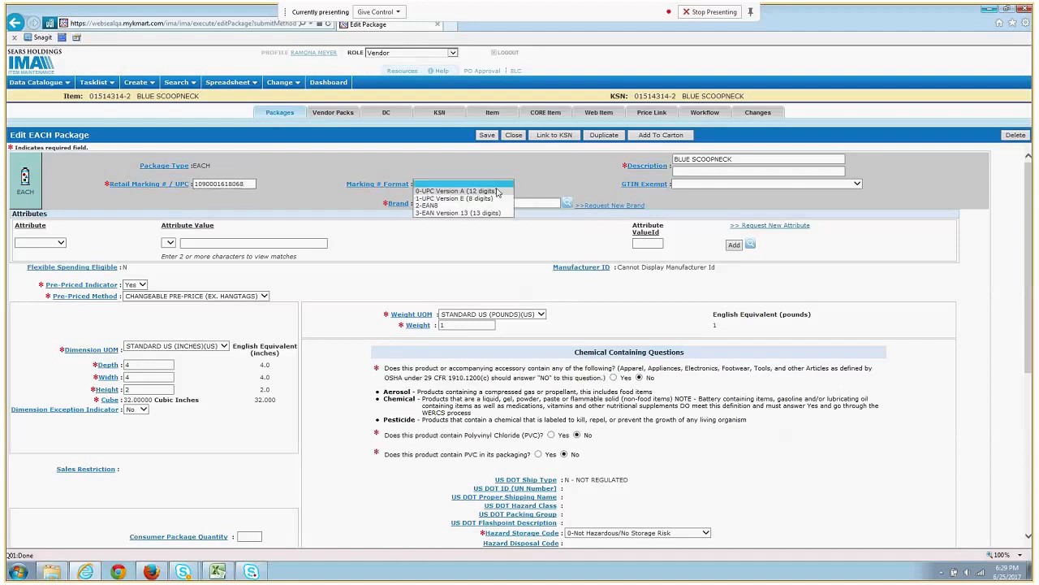
pyautogui.click(499, 193)
pyautogui.click(579, 326)
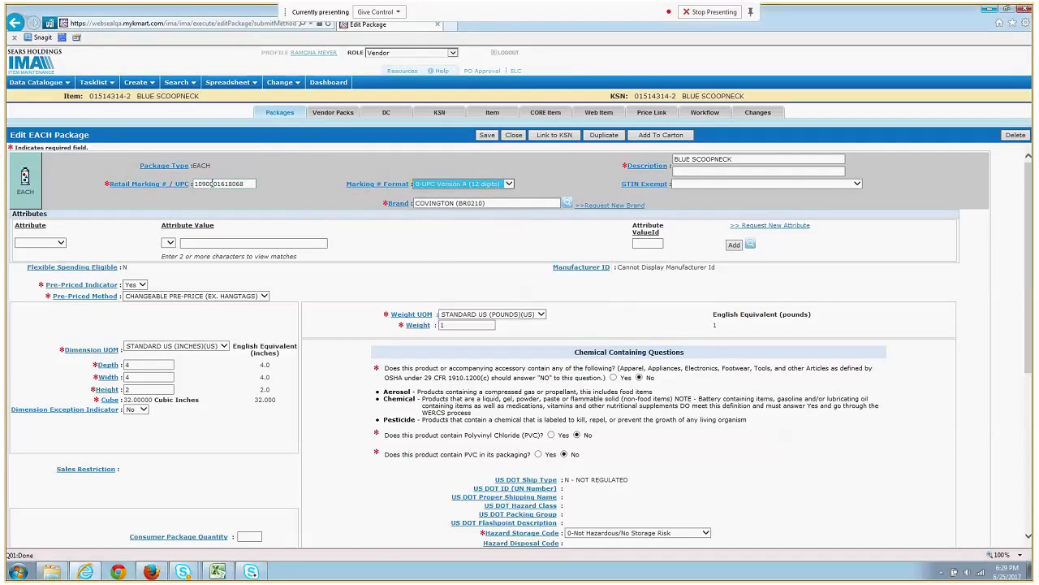
pyautogui.click(211, 184)
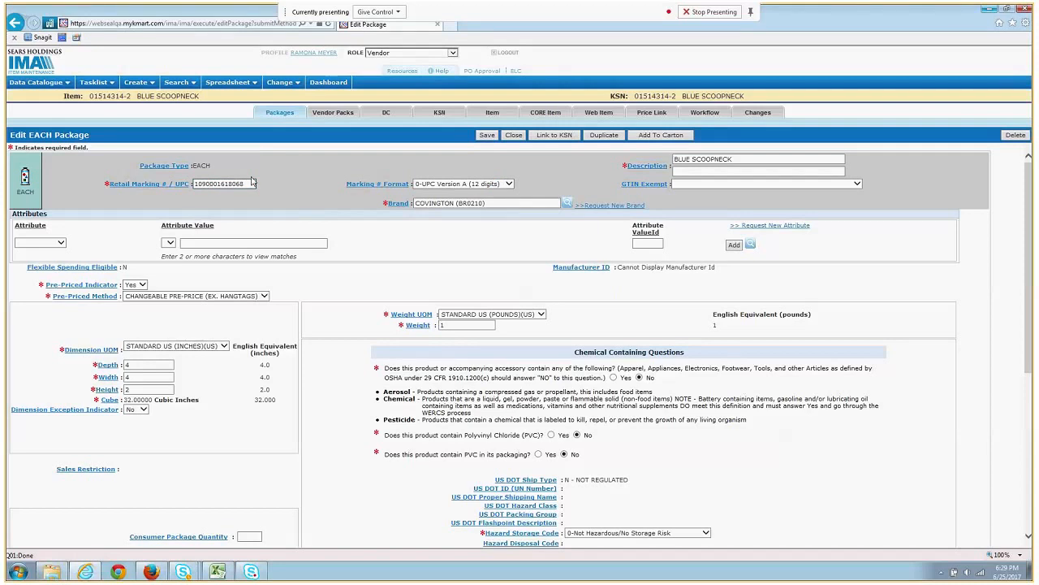
pyautogui.press('BackSpace')
pyautogui.click(486, 135)
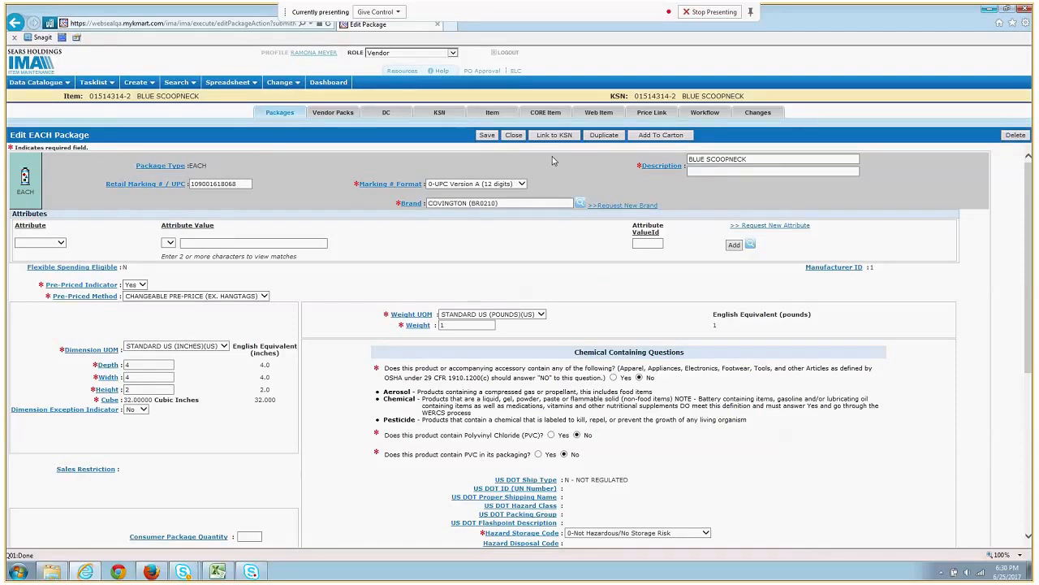
# - Put the Blue Scoopneck each into a carton and make its package type MCRT-MIXED CARTON
pyautogui.click(684, 138)
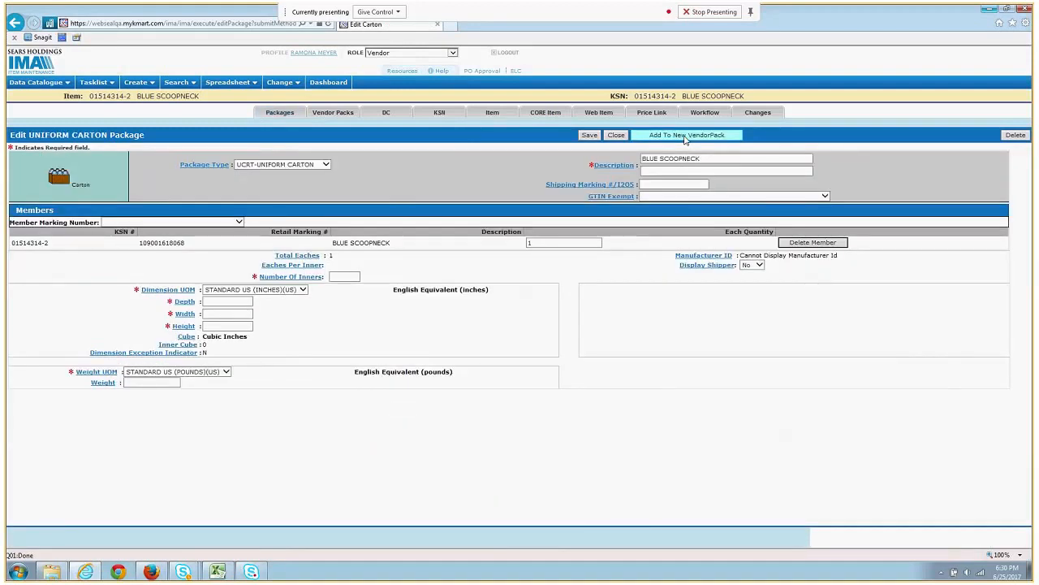
pyautogui.click(327, 166)
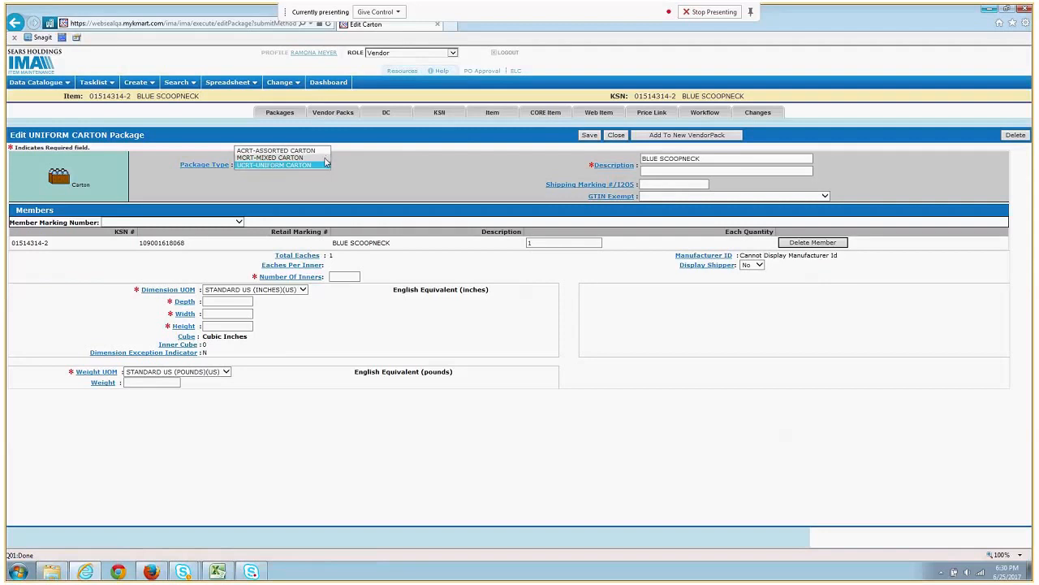
pyautogui.click(324, 158)
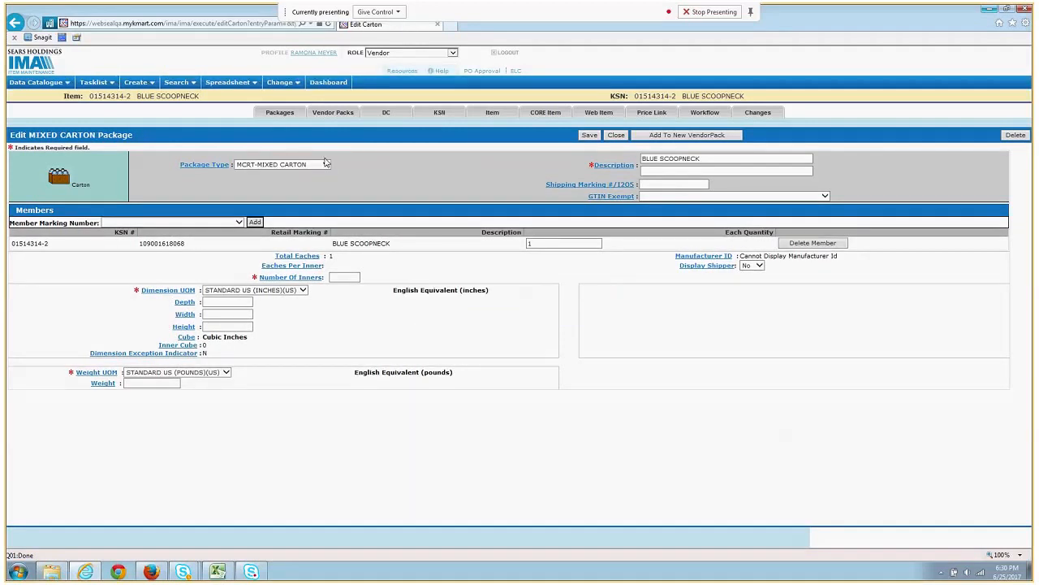
pyautogui.click(240, 222)
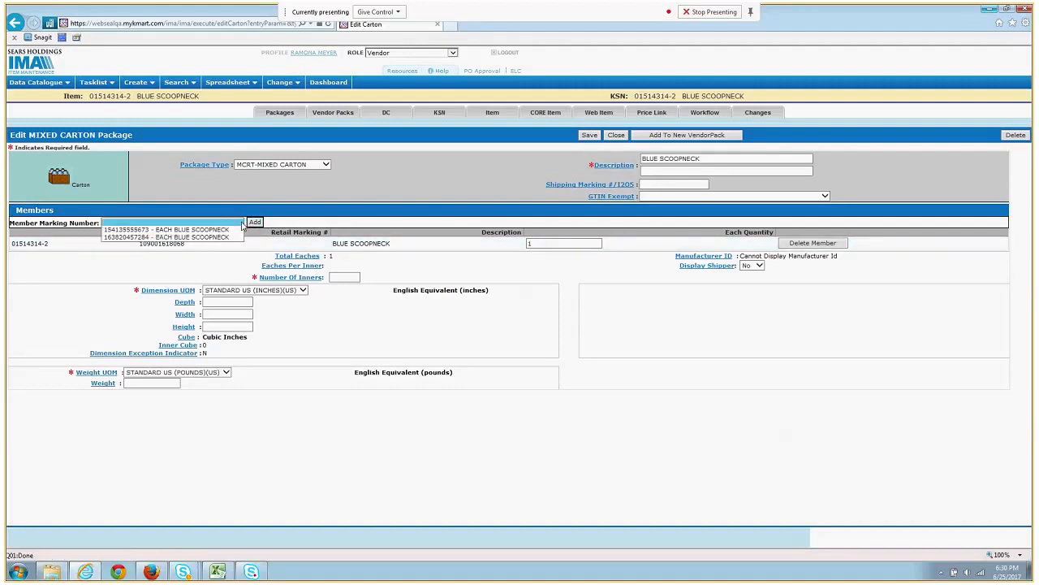
pyautogui.click(511, 169)
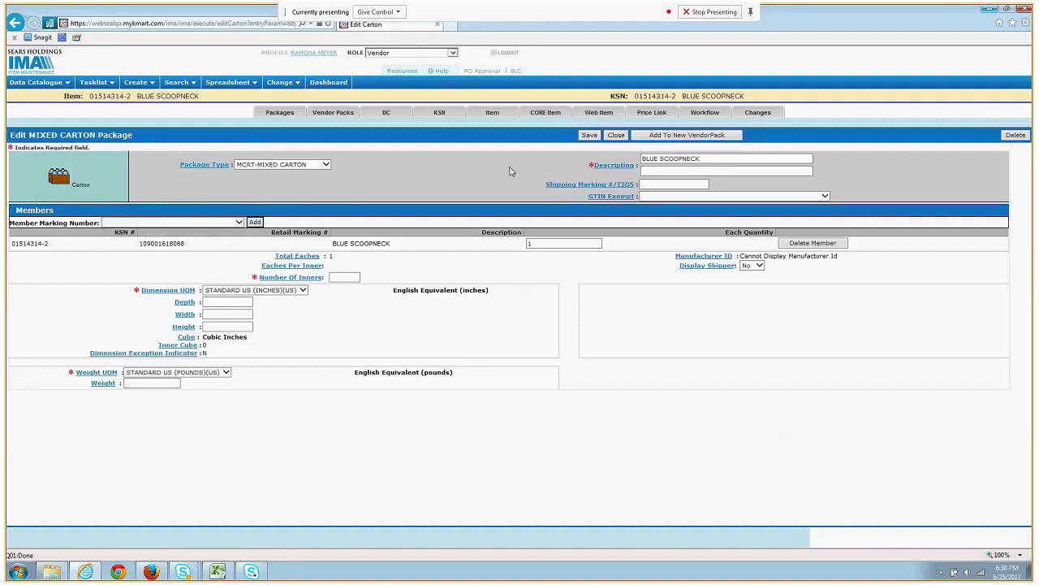
pyautogui.click(682, 188)
pyautogui.write('19026203233647')
pyautogui.click(241, 222)
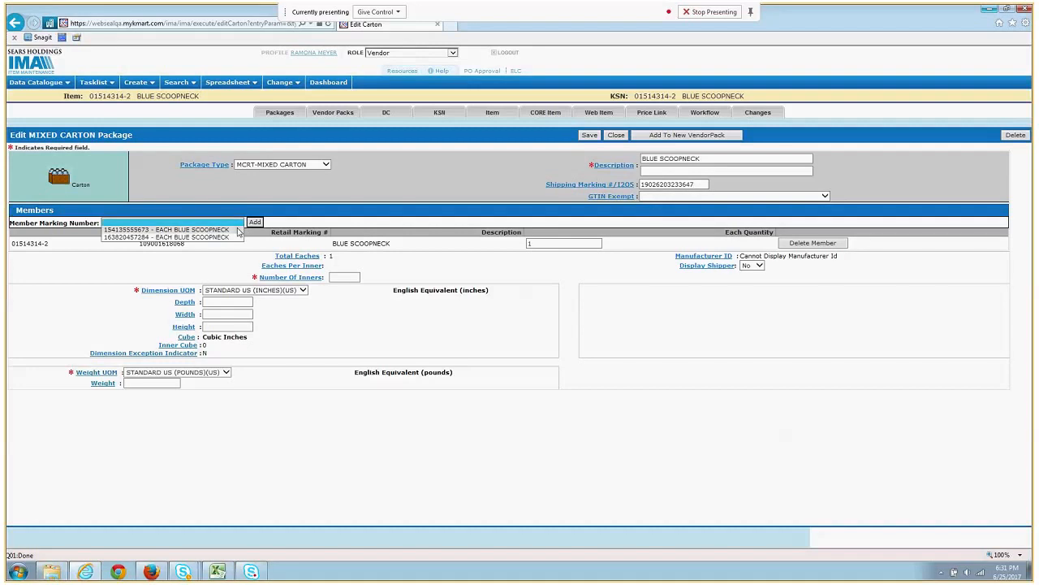
pyautogui.click(239, 230)
pyautogui.click(255, 222)
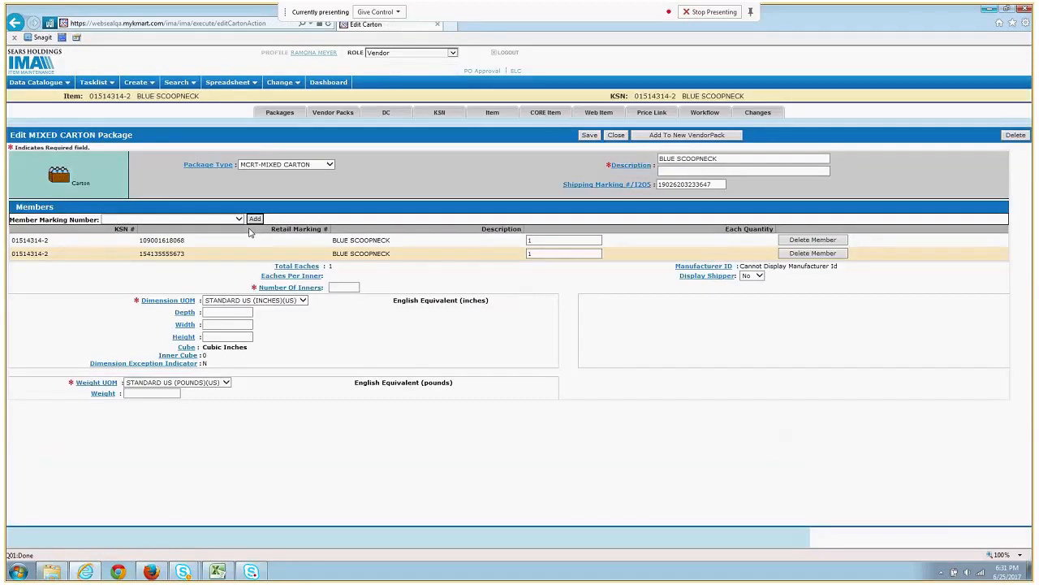
pyautogui.click(239, 219)
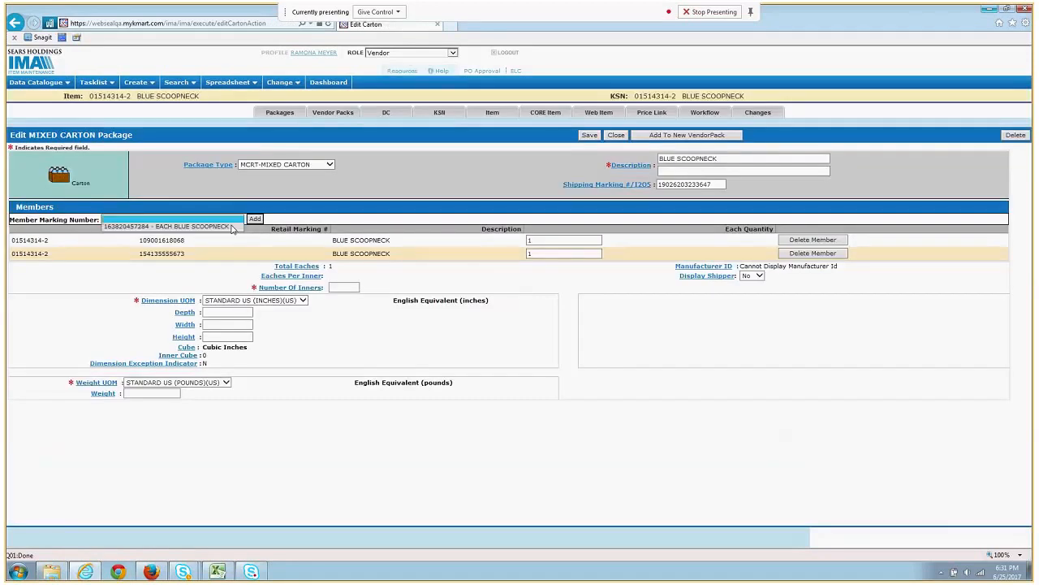
pyautogui.click(232, 227)
pyautogui.click(255, 220)
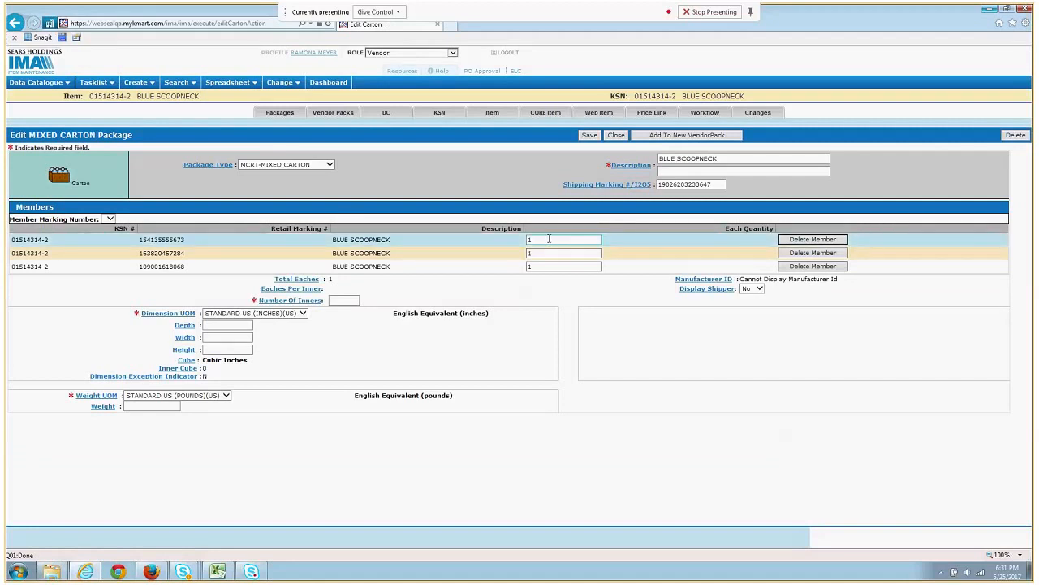
# - Change the Each Quantity of all three carton members from 1 to 3
pyautogui.moveTo(549, 239); pyautogui.dragTo(507, 244)
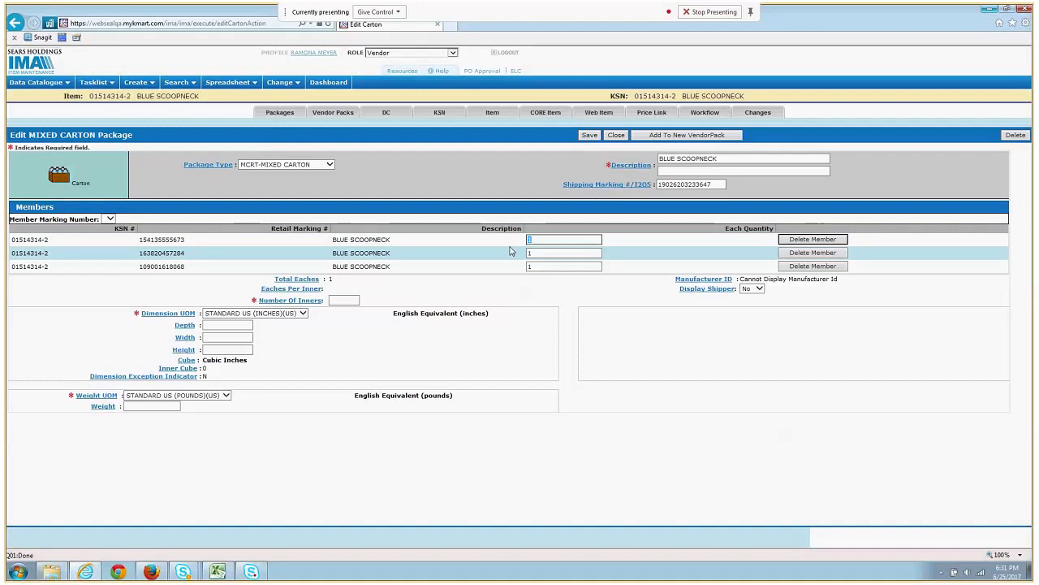
pyautogui.write('3')
pyautogui.press('Tab')
pyautogui.write('3')
pyautogui.press('Tab')
pyautogui.write('3')
pyautogui.click(461, 289)
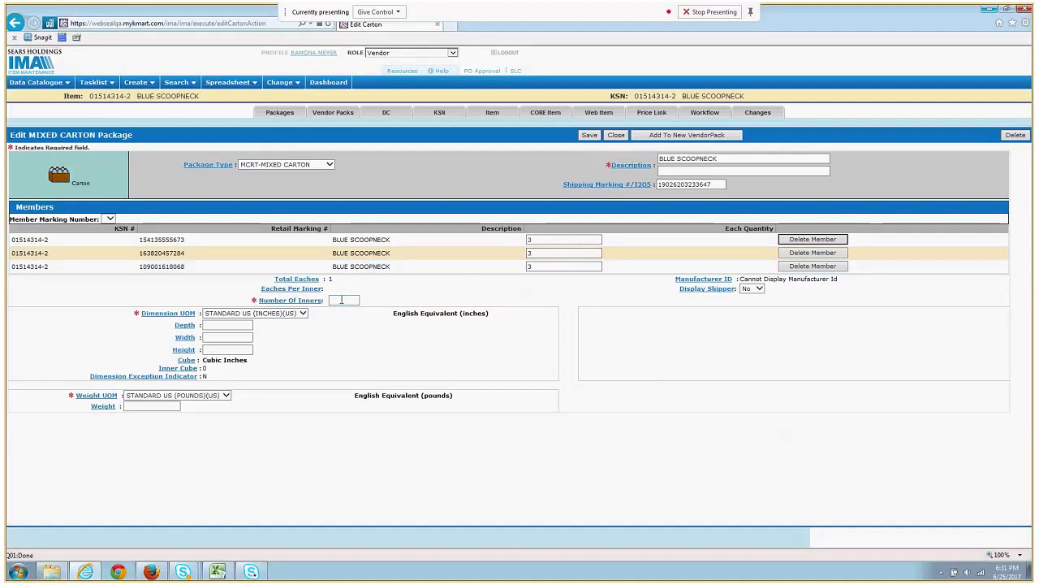
pyautogui.click(341, 299)
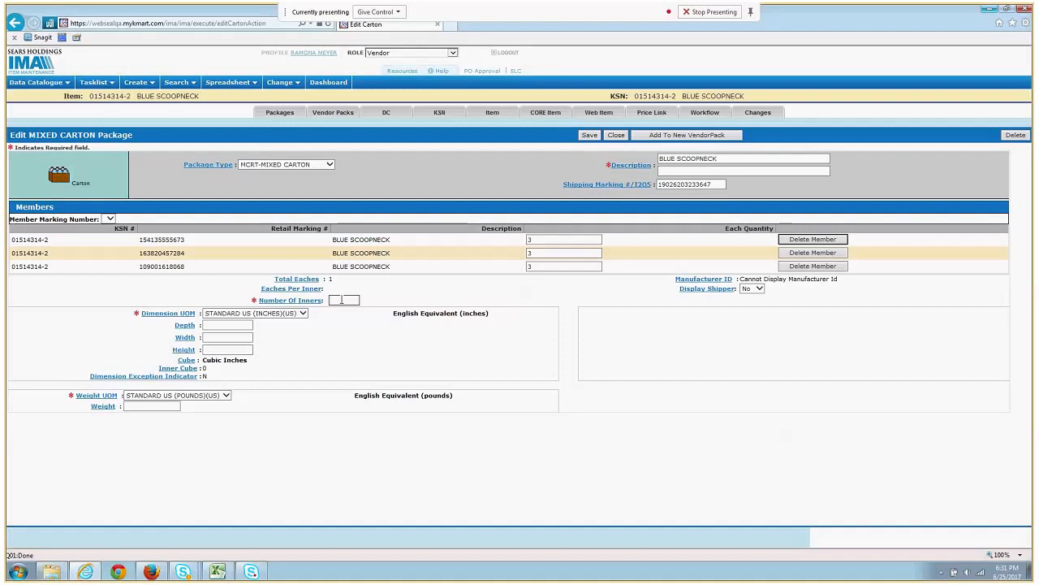
# - Save the carton with 9 inners, 8×16×6 inch dimensions and 9 lb weight, then start a new vendor pack
pyautogui.write('9')
pyautogui.click(590, 136)
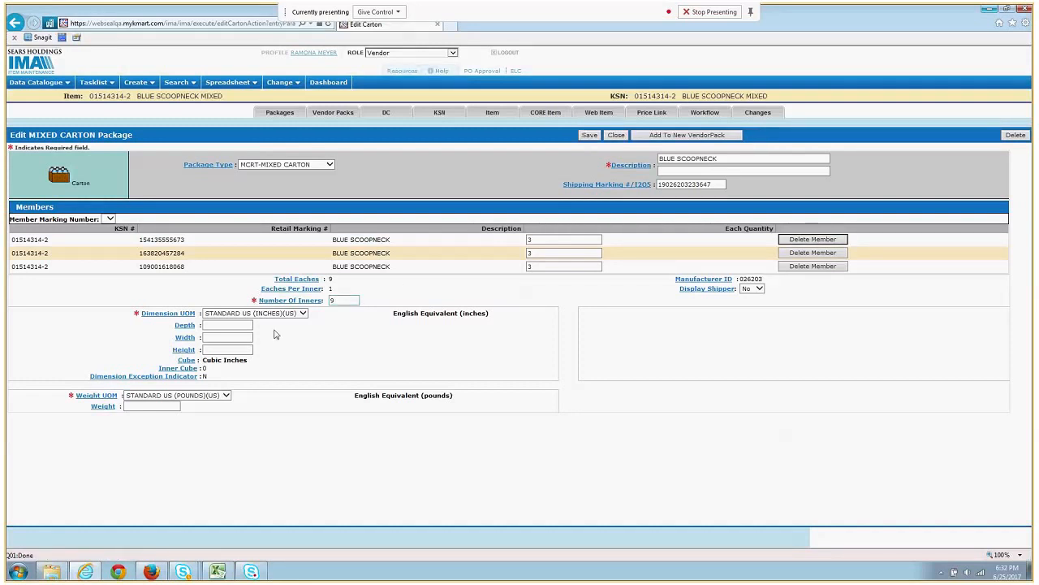
pyautogui.click(244, 325)
pyautogui.write('8')
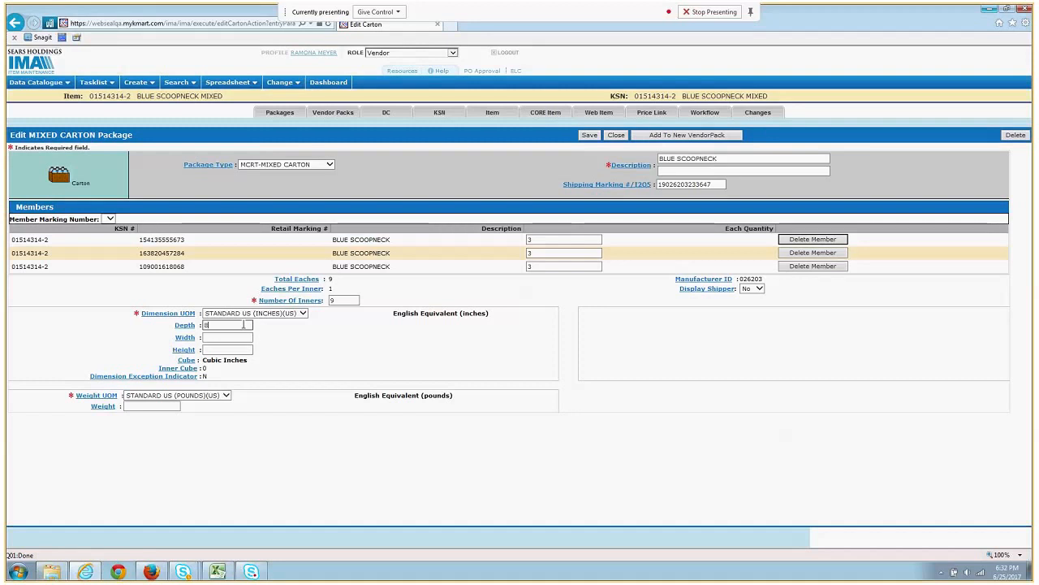
pyautogui.press('Tab')
pyautogui.write('1')
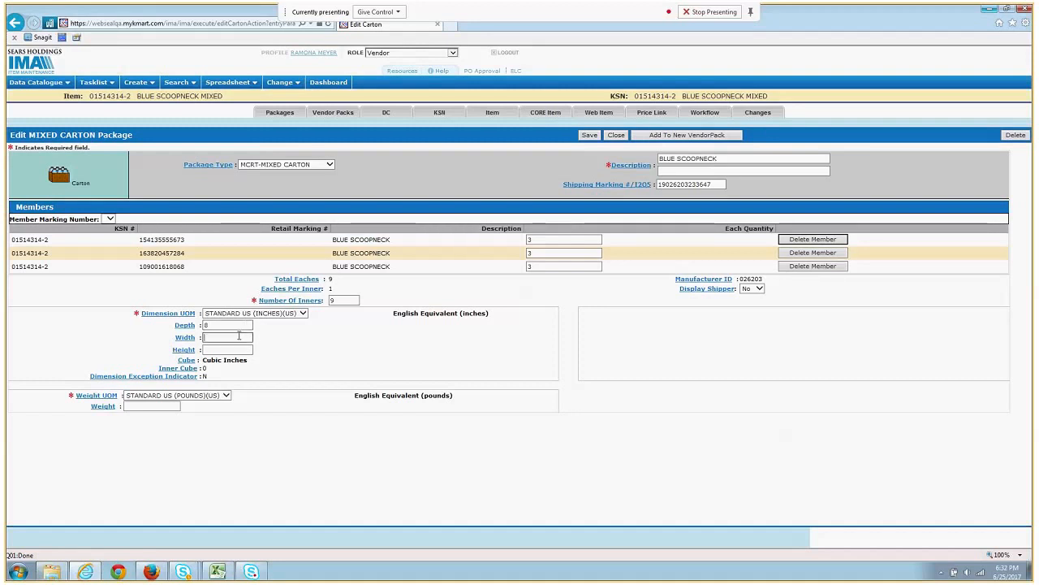
pyautogui.write('6')
pyautogui.press('Tab')
pyautogui.write('6')
pyautogui.click(159, 406)
pyautogui.write('9')
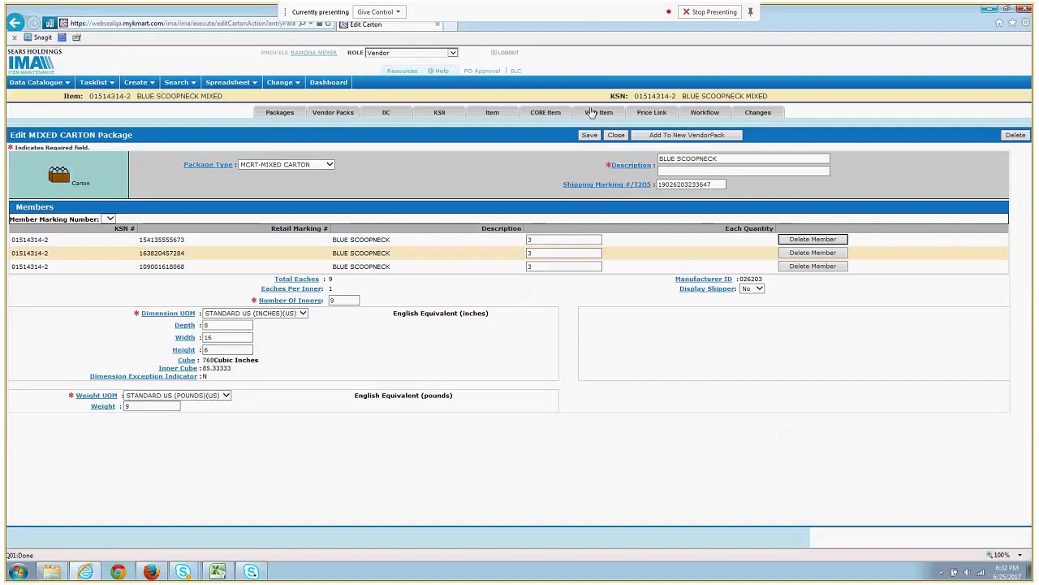
pyautogui.click(587, 136)
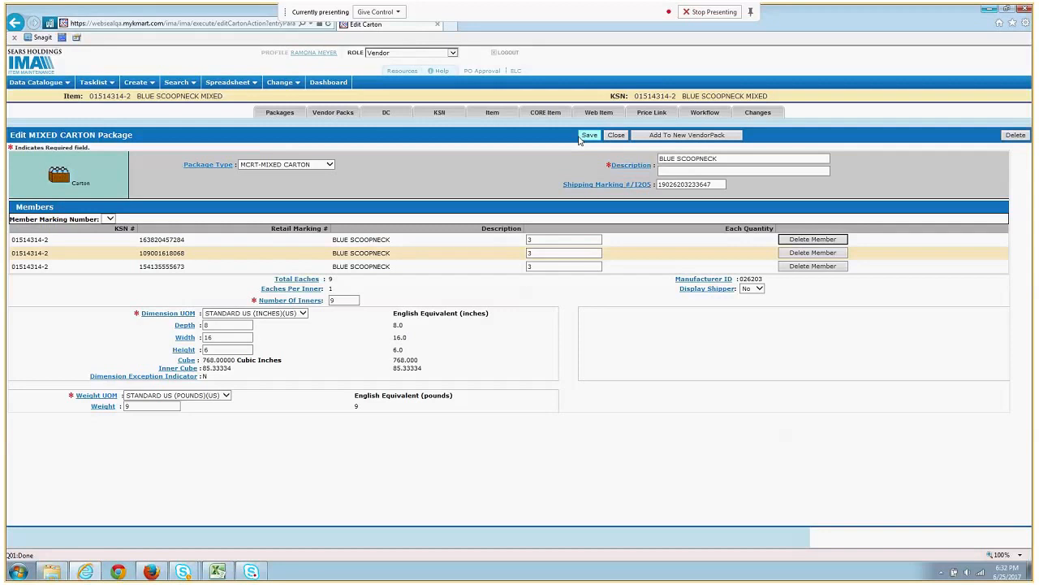
pyautogui.click(735, 136)
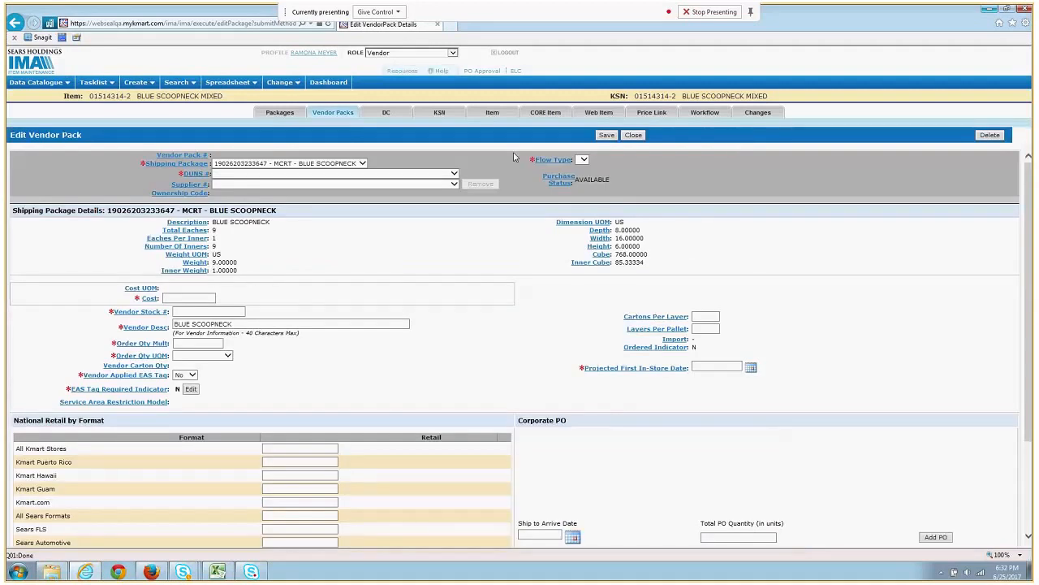
# - Set supplier HADDAD APPAREL GROUP LTD, flow type DC-Distribution Center and store format KMRT-ALL KMART STORES
pyautogui.click(426, 173)
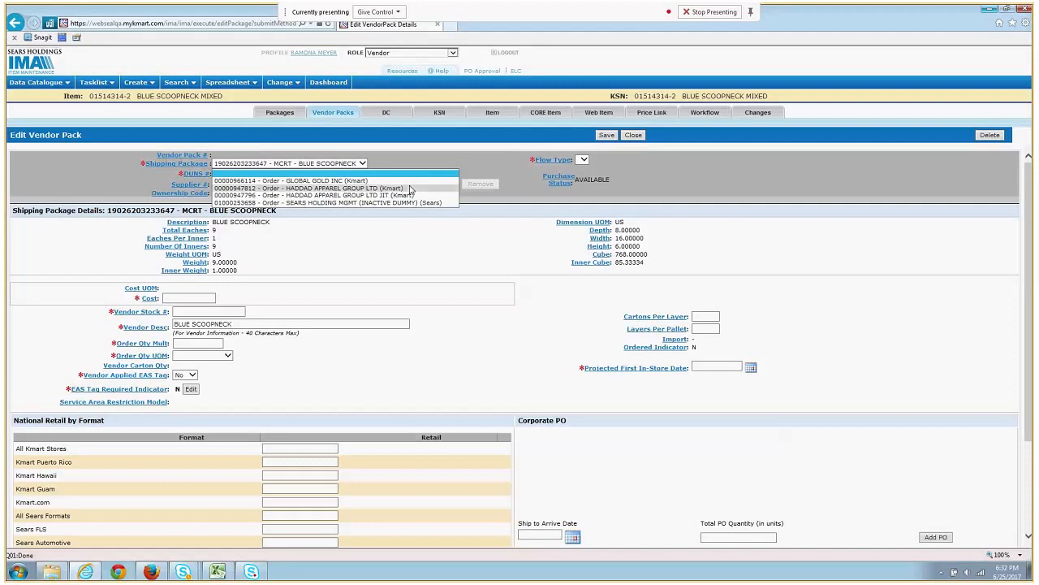
pyautogui.click(412, 188)
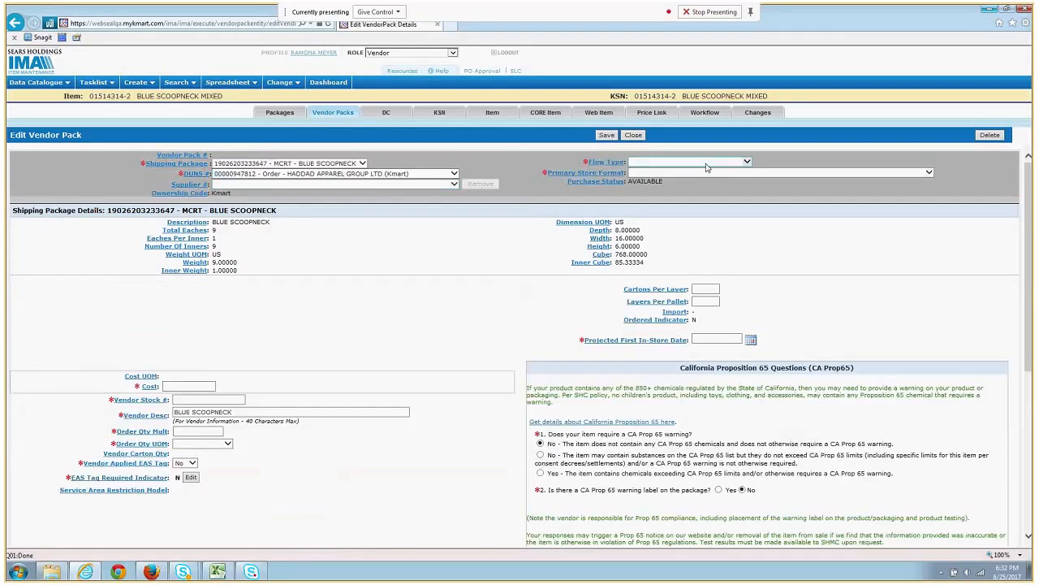
pyautogui.click(706, 163)
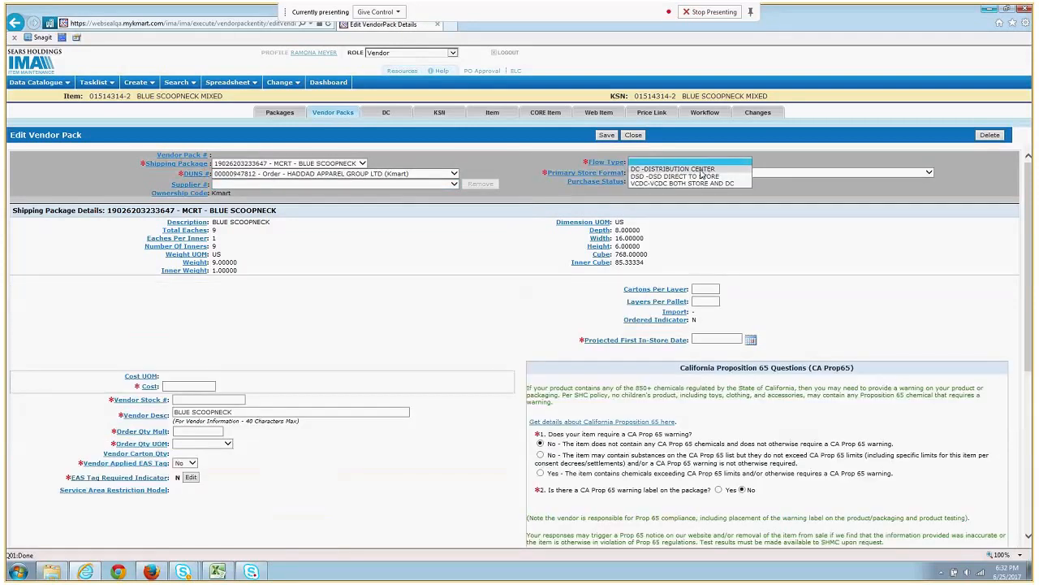
pyautogui.click(702, 170)
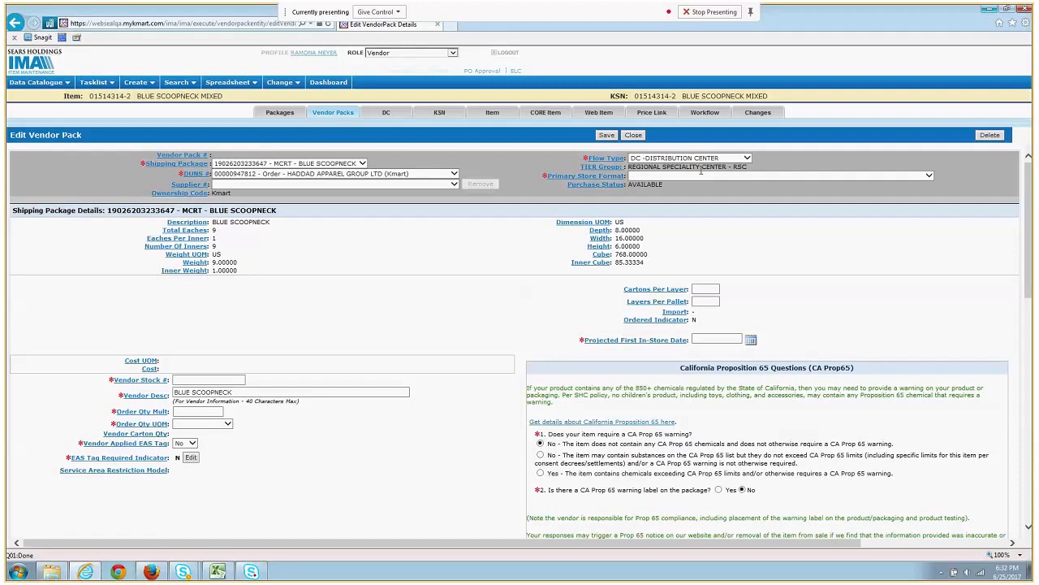
pyautogui.click(698, 176)
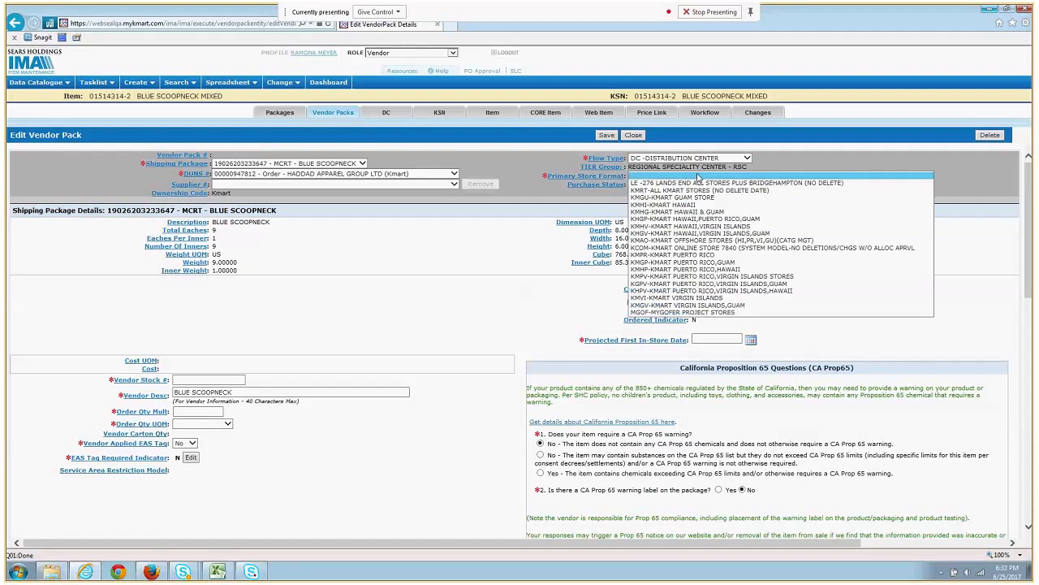
pyautogui.click(695, 191)
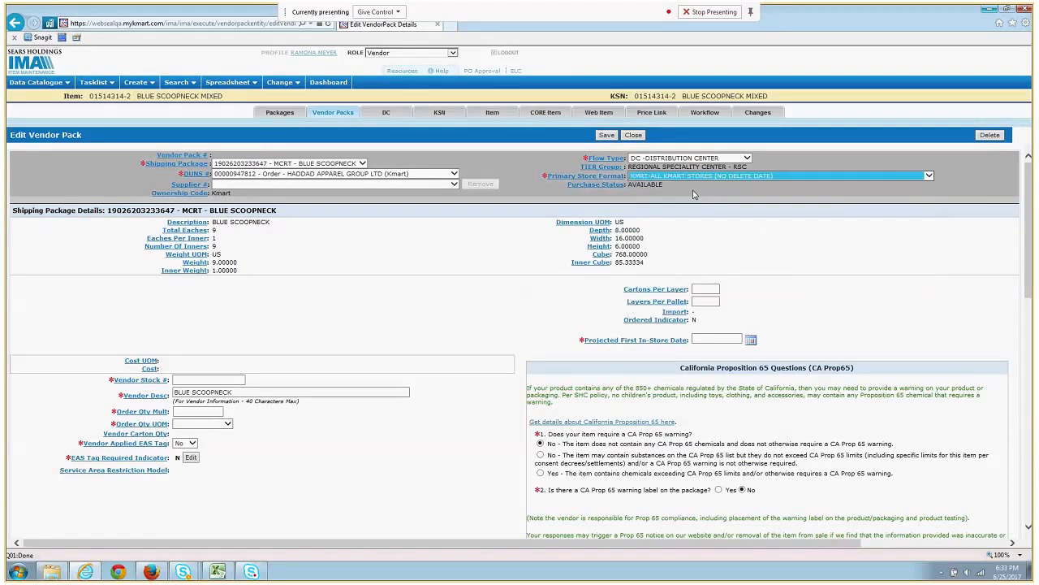
pyautogui.click(436, 336)
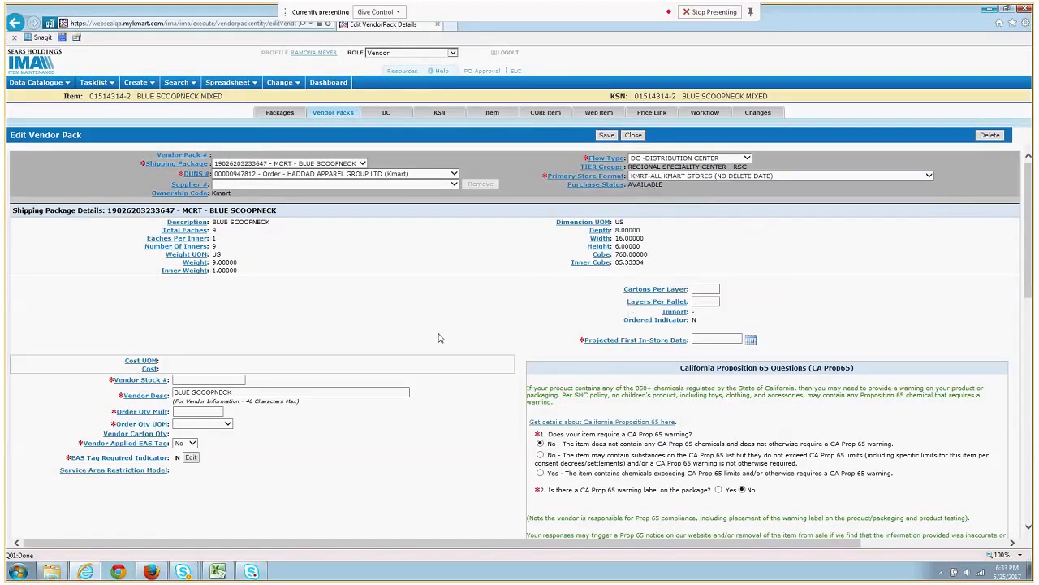
# - Enter vendor stock # scoopnk123 and order multiple 1 in CRTN-CARTON
pyautogui.scroll(-3, 436, 336)
pyautogui.click(225, 258)
pyautogui.write('sc')
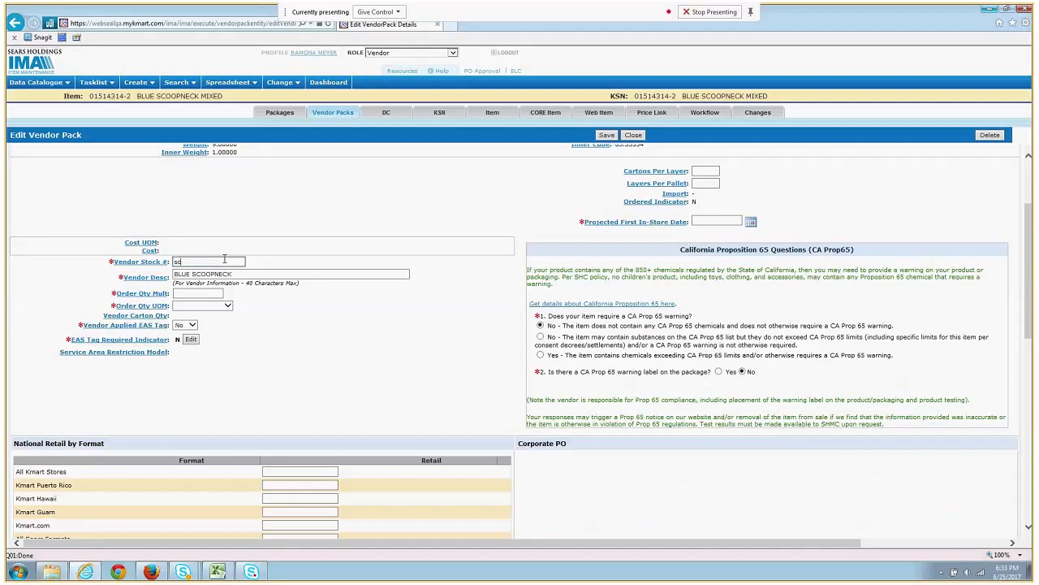
pyautogui.write('oopnk123')
pyautogui.click(201, 294)
pyautogui.write('1')
pyautogui.click(227, 305)
pyautogui.click(202, 316)
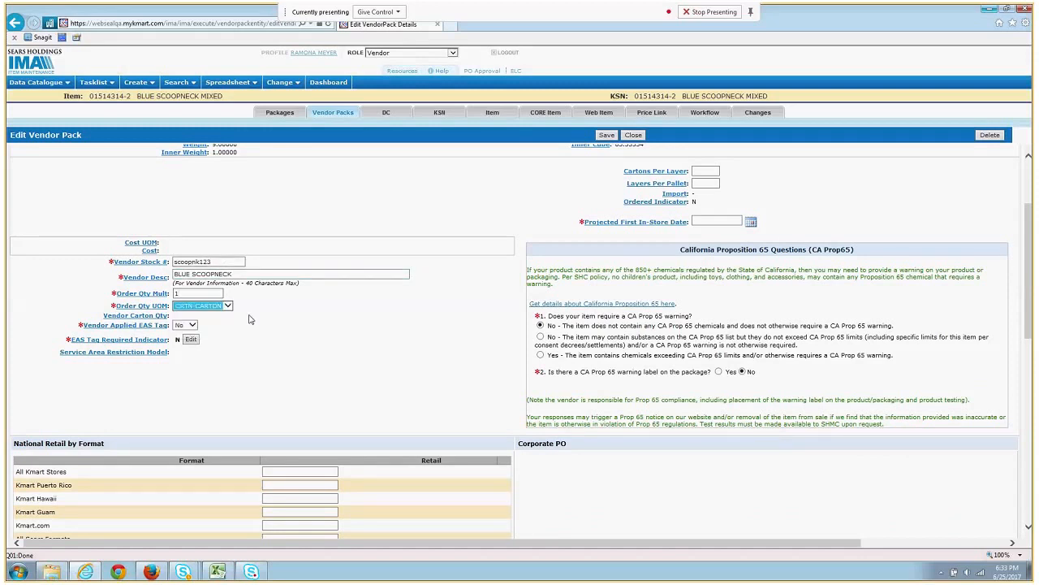
# - Set the in-store date to 07/31/2017
pyautogui.click(751, 223)
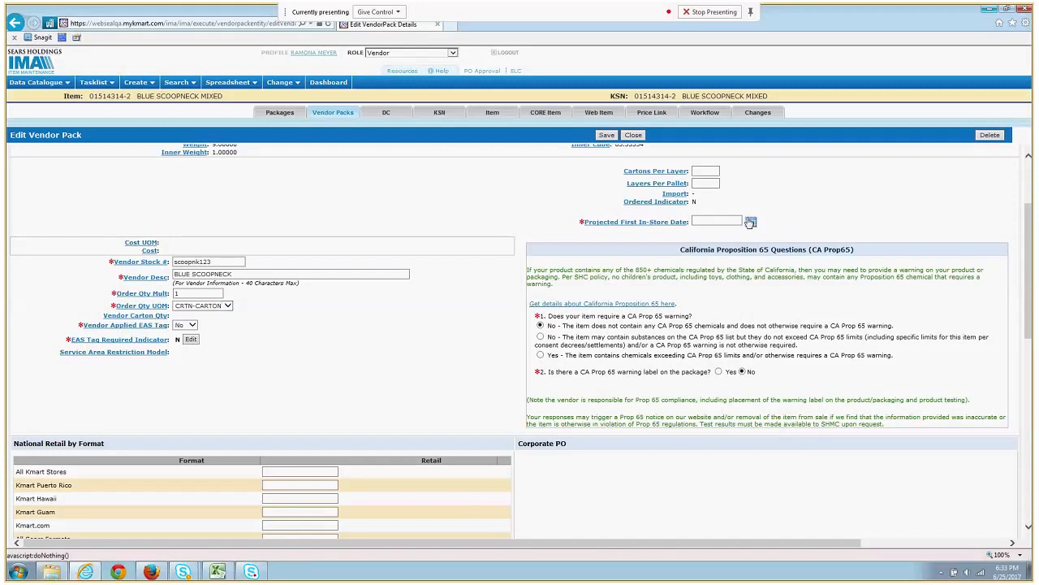
pyautogui.click(538, 74)
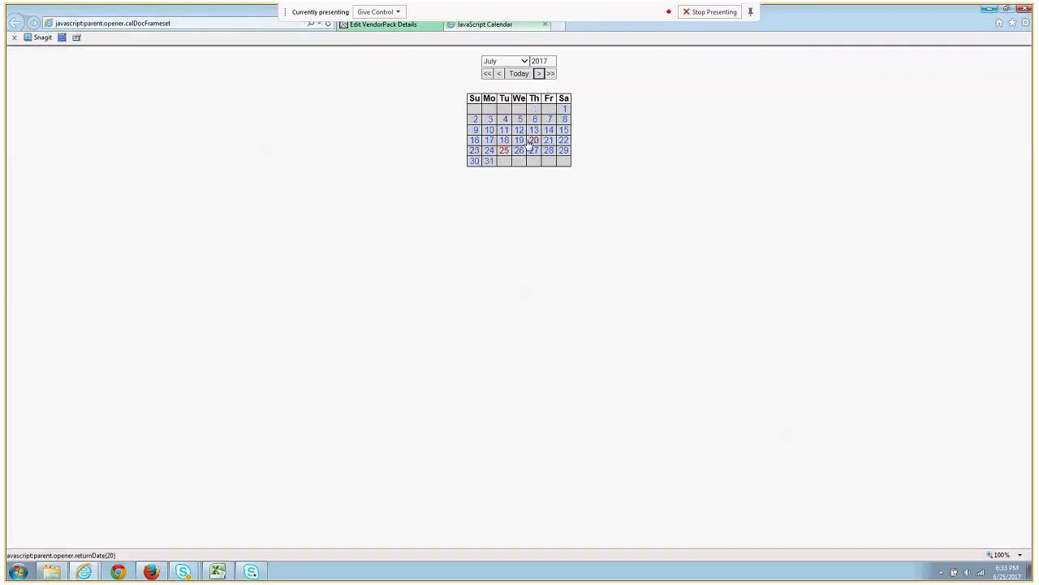
pyautogui.click(490, 160)
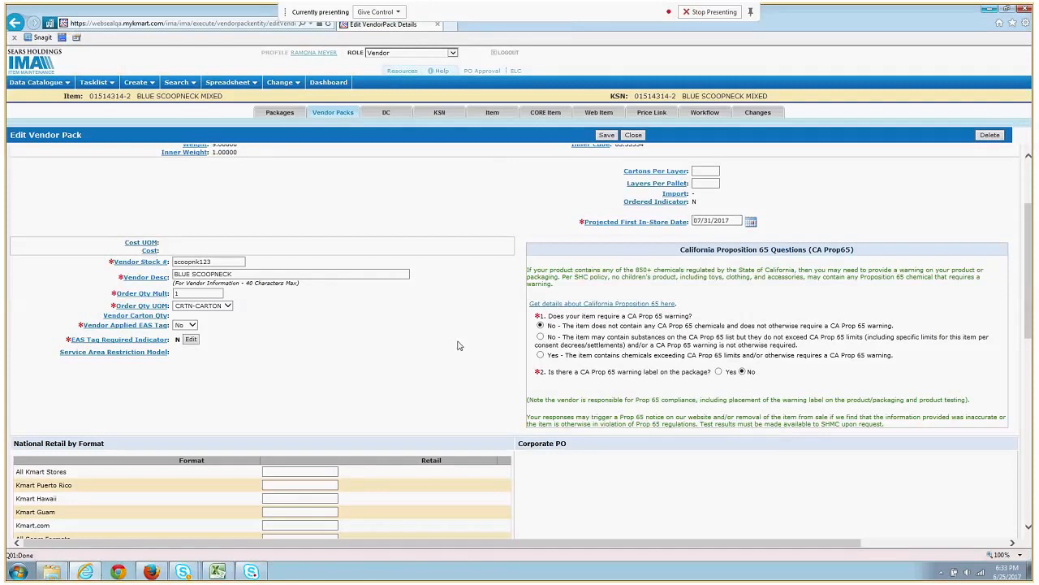
pyautogui.scroll(-2, 457, 346)
# - Set the MIRA LOMA DC to ship from BAYONNE, NJ
pyautogui.scroll(-4, 457, 347)
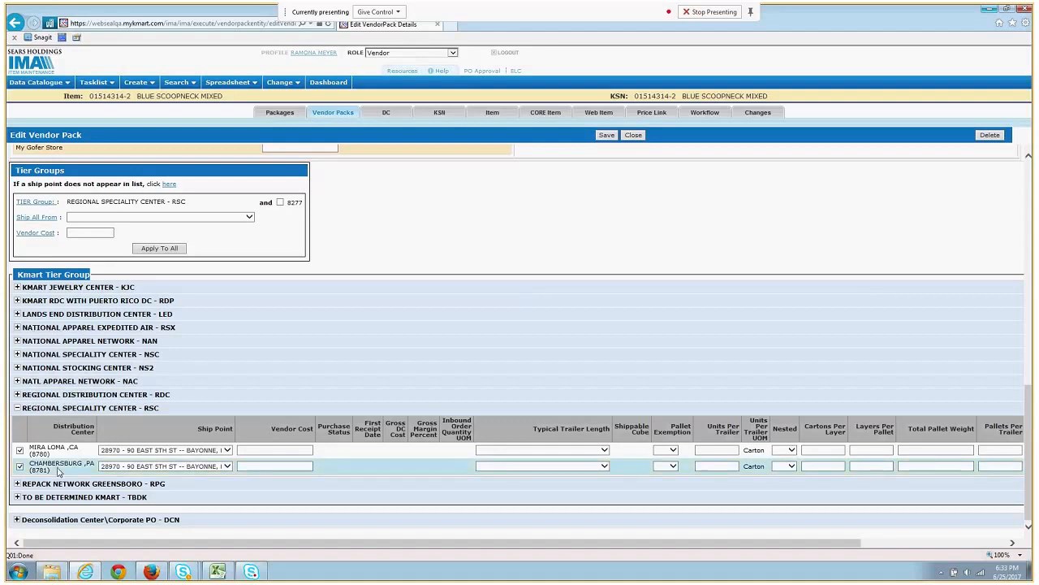
pyautogui.click(228, 450)
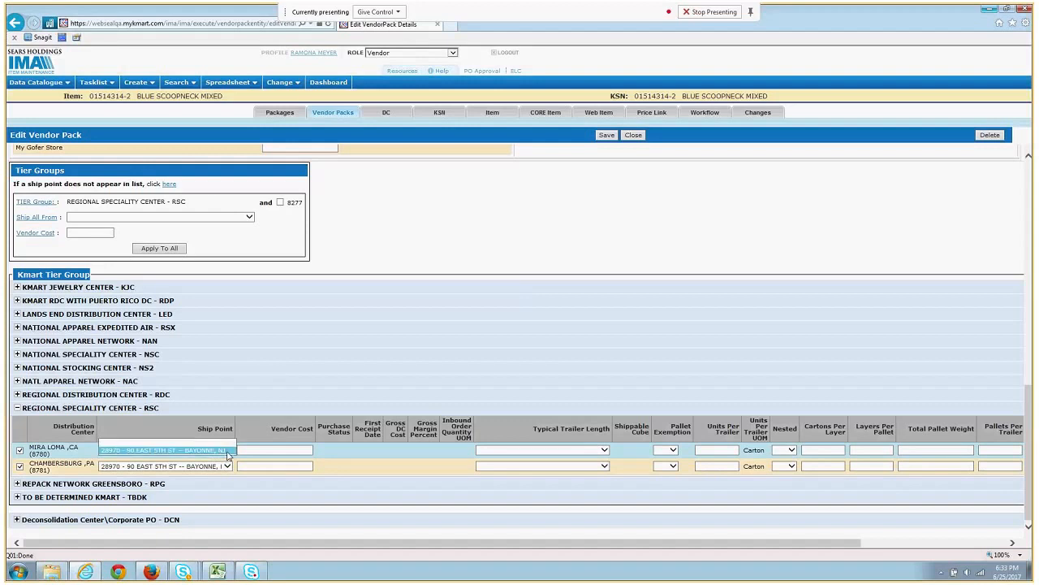
pyautogui.click(228, 452)
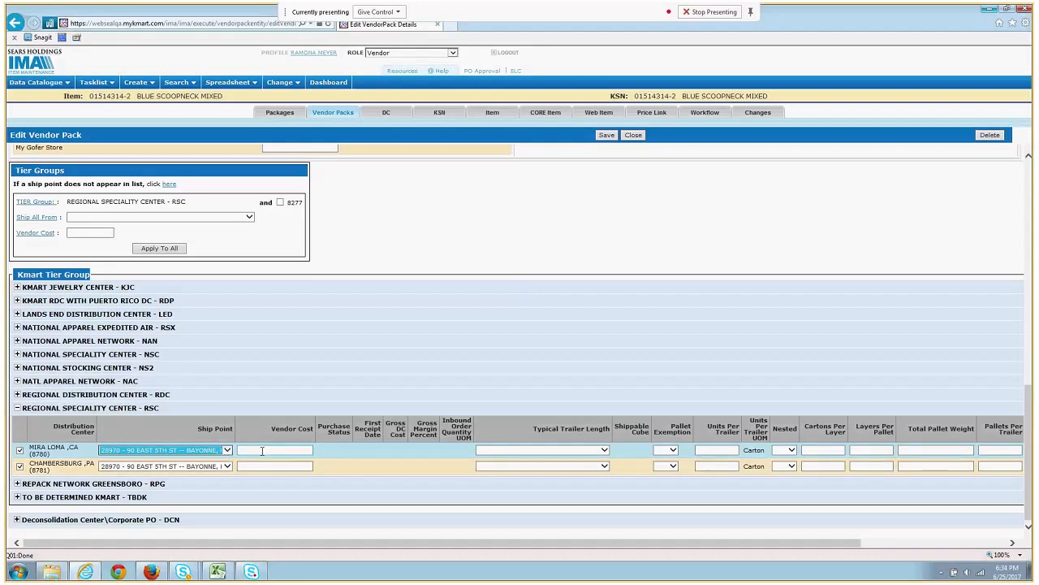
pyautogui.click(281, 451)
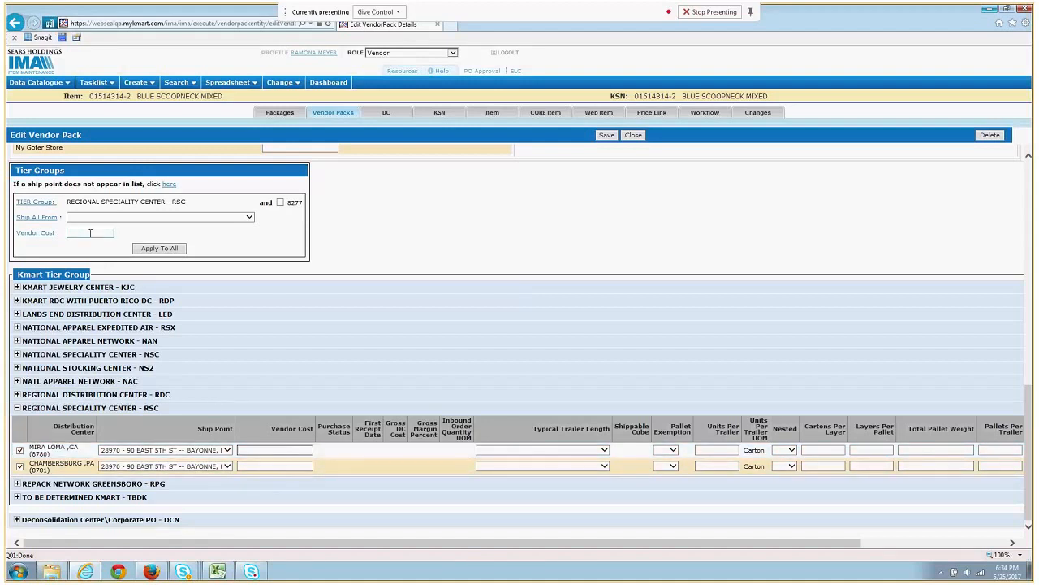
# - Enter a 9.99 tier vendor cost and apply it to all RSC DCs
pyautogui.click(150, 217)
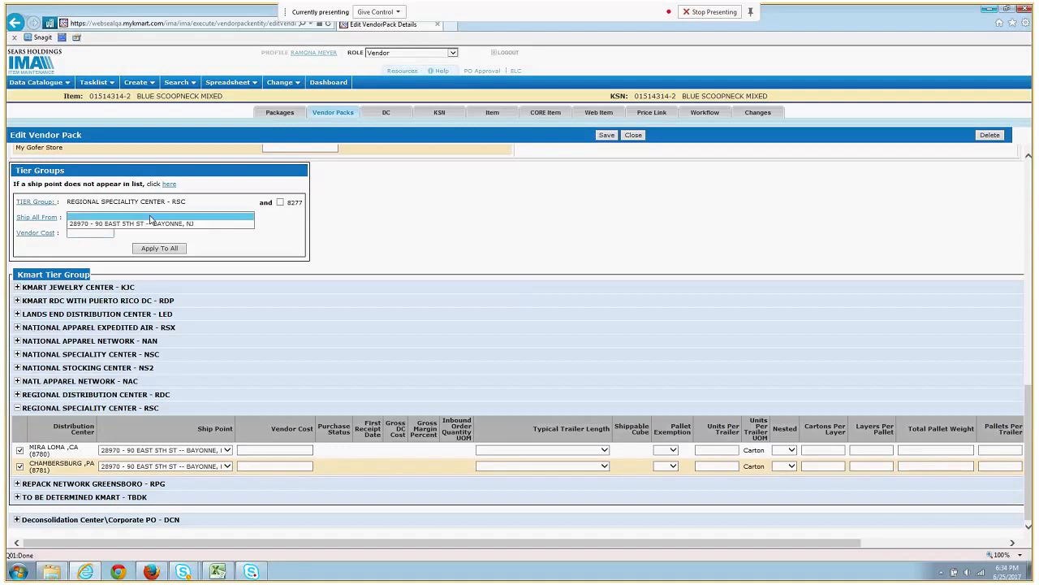
pyautogui.click(98, 233)
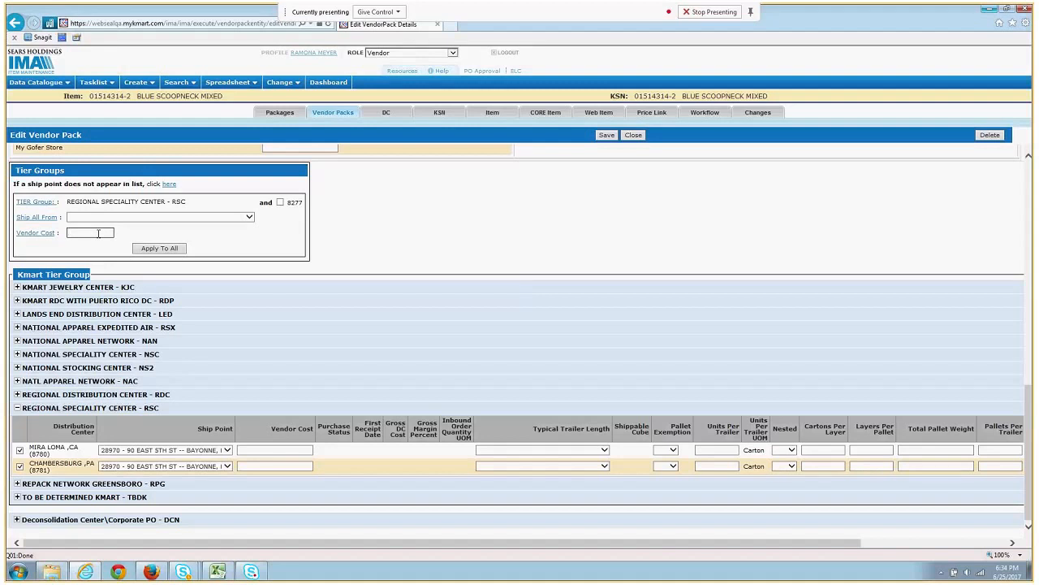
pyautogui.write('9.99')
pyautogui.click(159, 248)
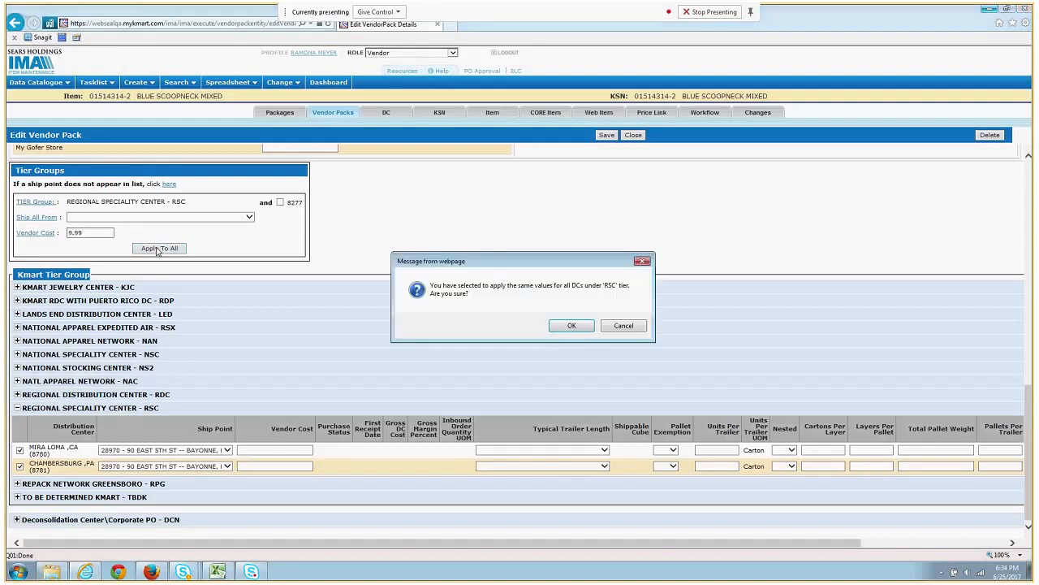
# - Confirm the 9.99 cost on both RSC DCs, save vendor pack 01514314, and go to Workflow
pyautogui.click(572, 326)
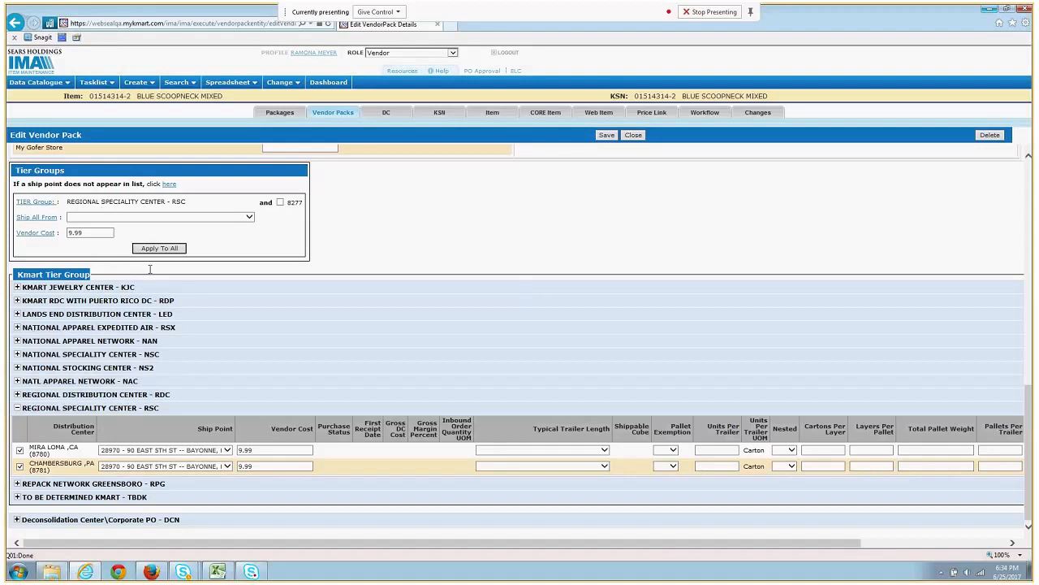
pyautogui.click(610, 139)
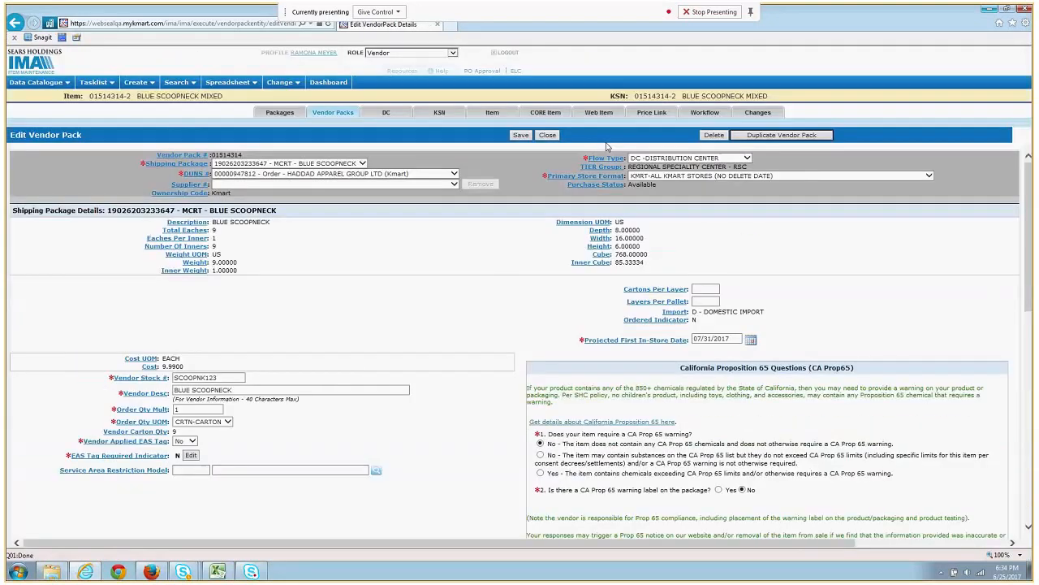
pyautogui.click(705, 116)
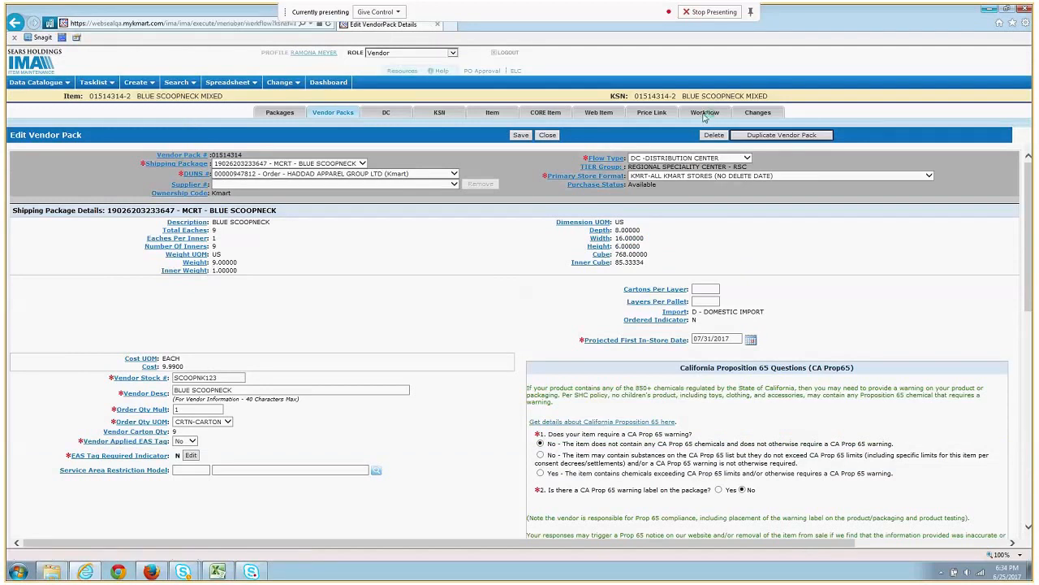
# - Run the error check, then approve and submit the workflow ignoring its five warnings
pyautogui.click(16, 162)
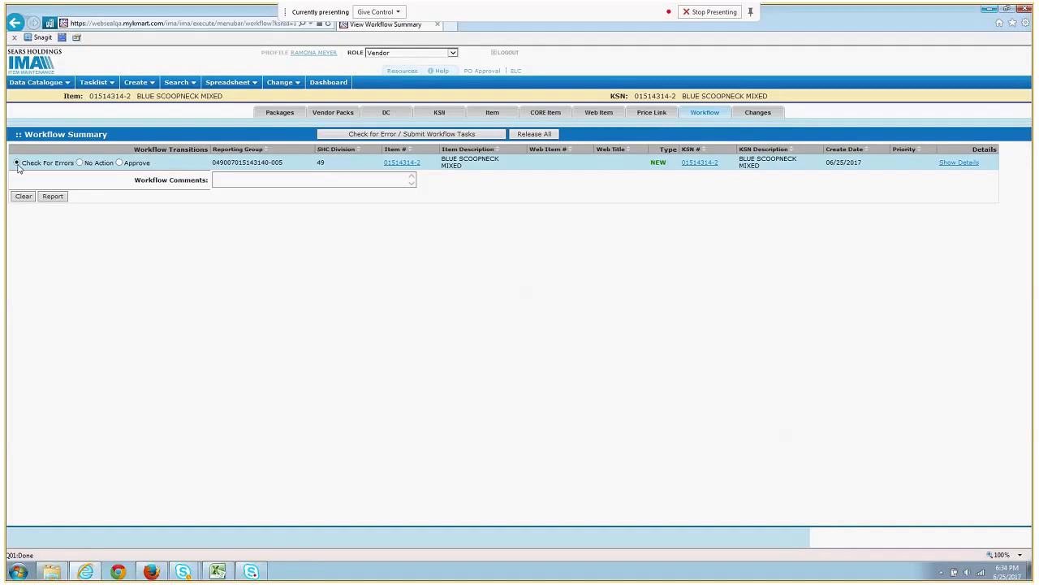
pyautogui.click(456, 134)
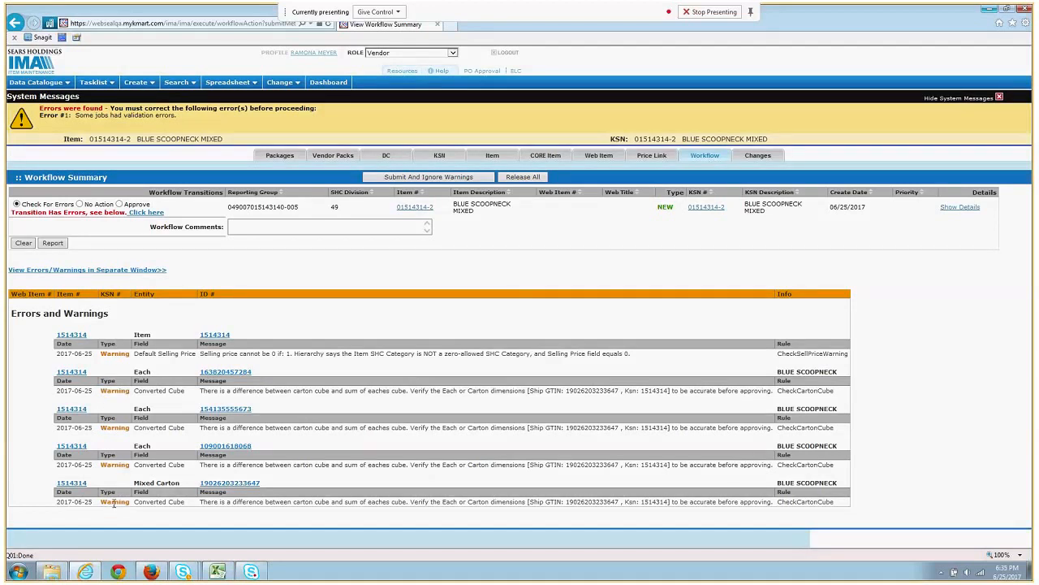
pyautogui.click(119, 205)
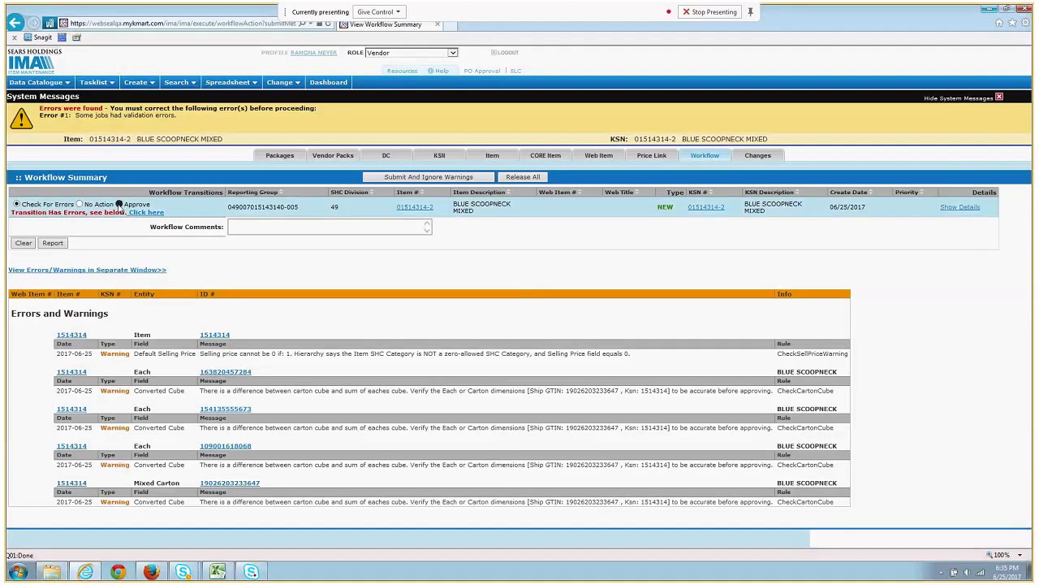
pyautogui.click(410, 180)
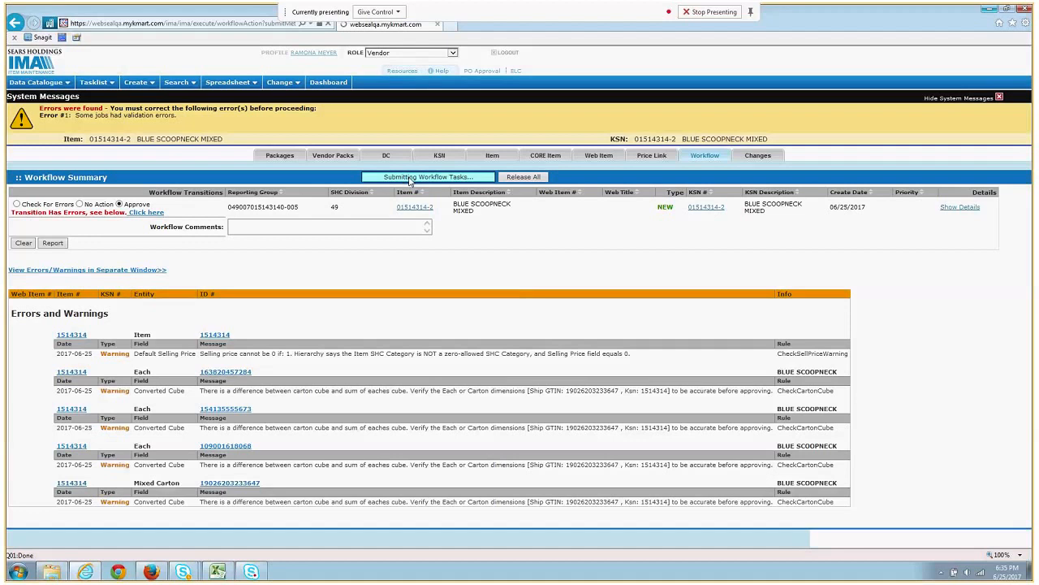